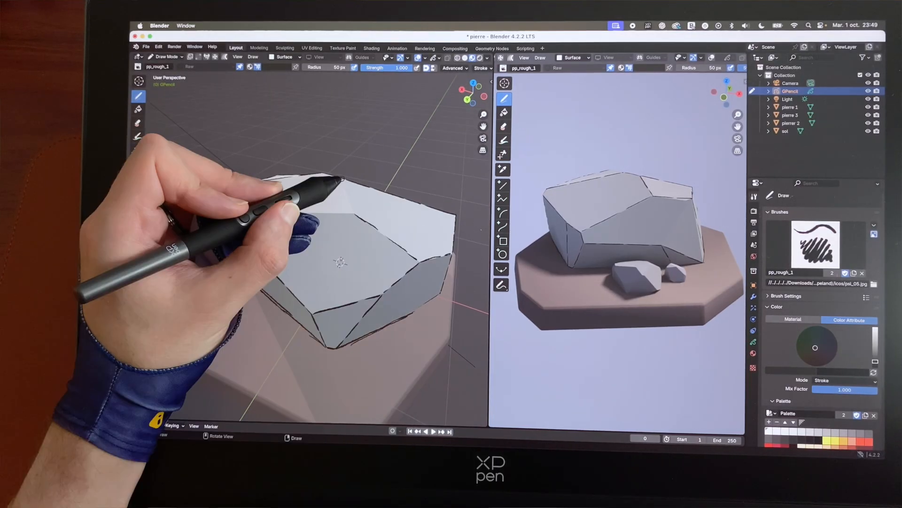
Paint a broad light-green watercolour grass stroke across the octagonal ground in front of the rock
middle_click_drag(242, 231, 212, 323)
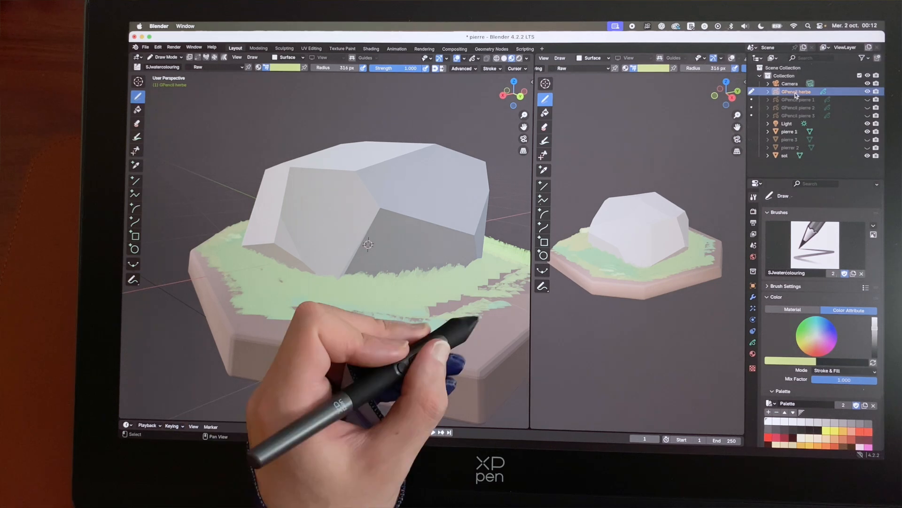
mouse_move(477, 319)
left_mouse_down()
mouse_move(408, 288)
mouse_move(272, 292)
left_mouse_up()
mouse_move(272, 291)
middle_mouse_down()
mouse_move(675, 369)
mouse_move(323, 320)
middle_mouse_up()
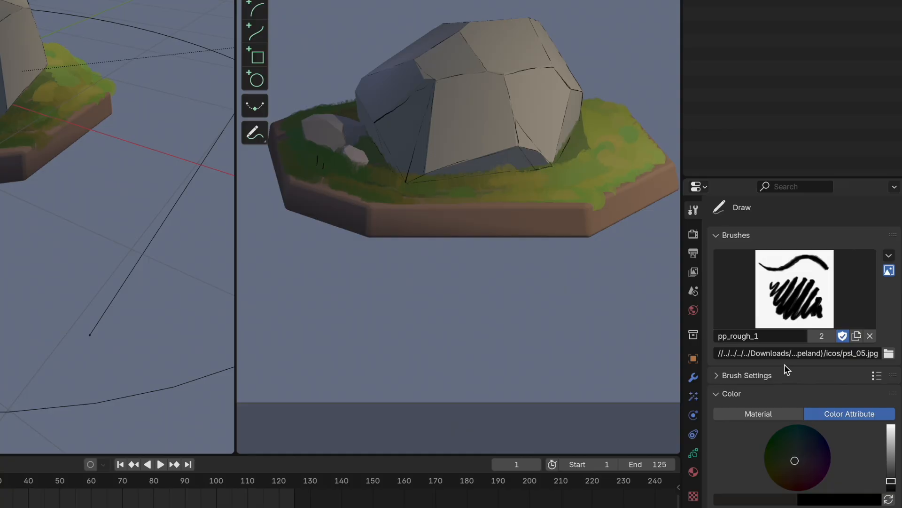
Browse the available Grease Pencil brushes for drawing
left_click(797, 299)
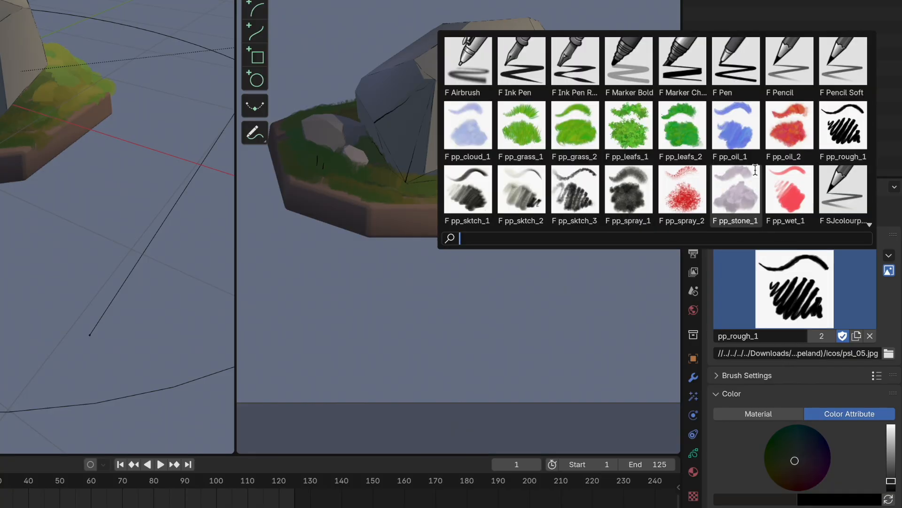
scroll(755, 170, "down", 1)
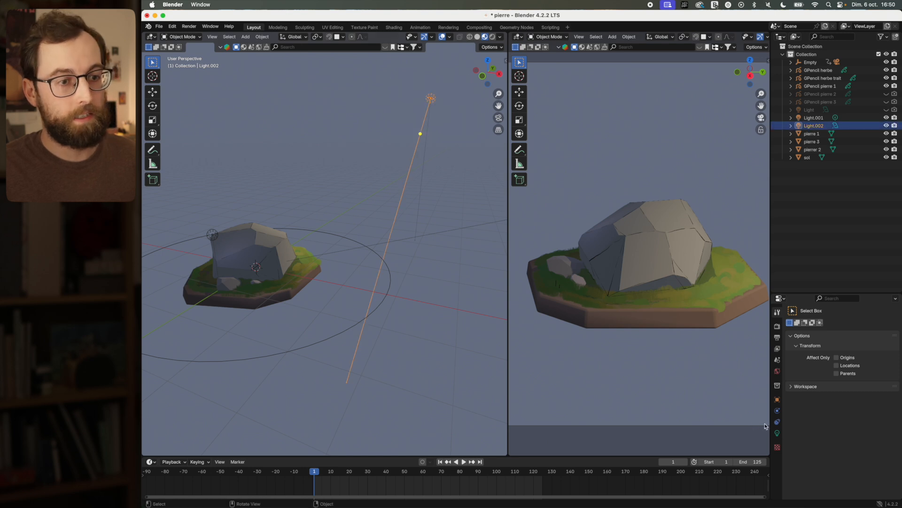
Show the light settings of Light.002 and play the camera animation around the rock
left_click(778, 433)
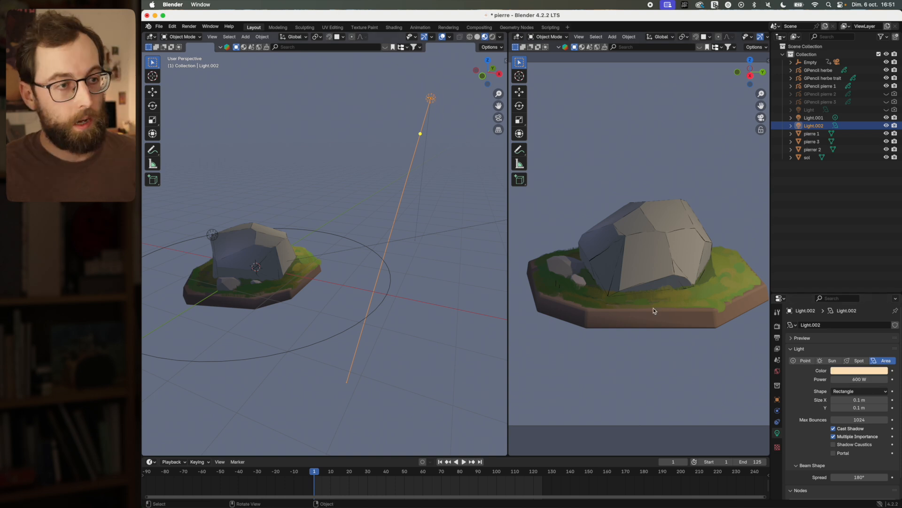
key("space")
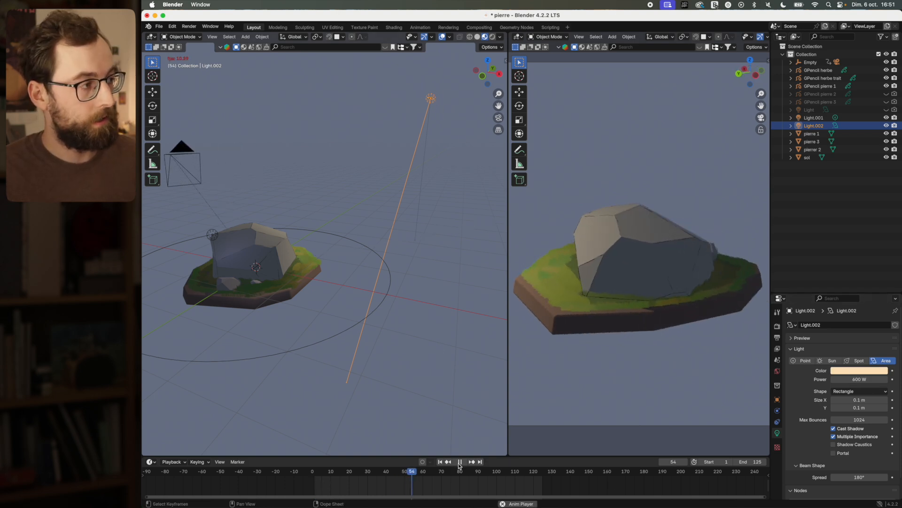
Select the point light Light.001 by the rock and open its color for inspection
middle_click_drag(299, 285, 349, 286)
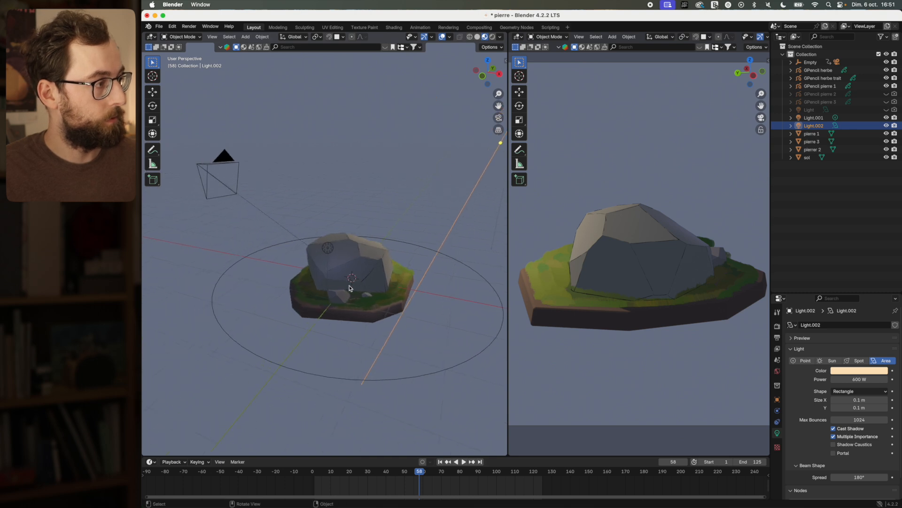
scroll(349, 288, "up", 5)
left_click(329, 252)
left_click(869, 371)
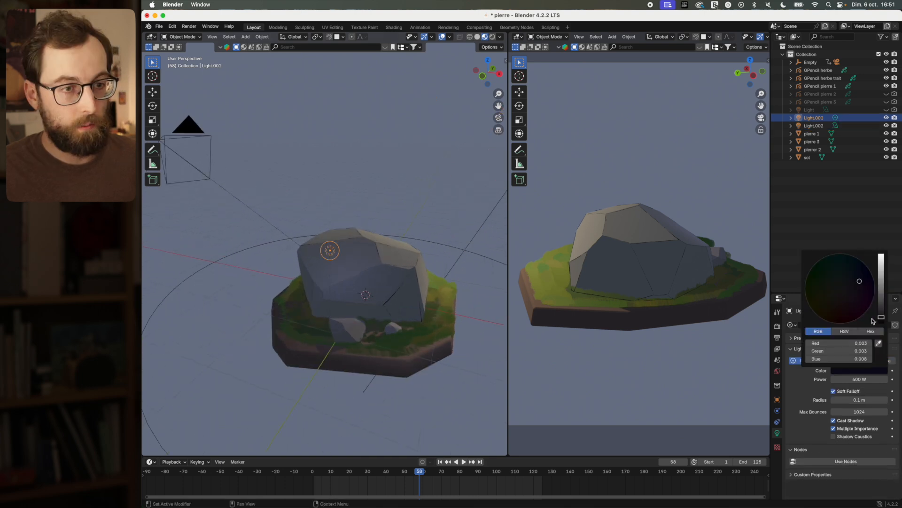
key("h")
scroll(351, 305, "up", 3)
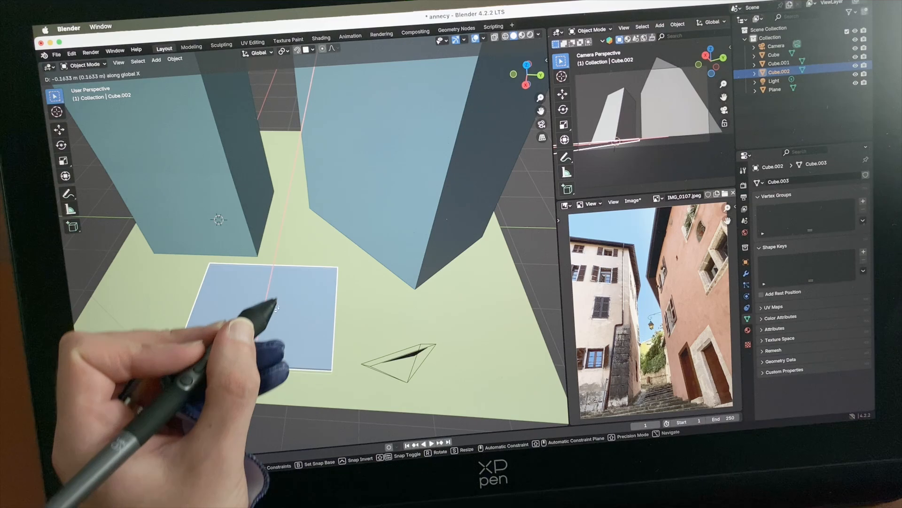
Move the flat box Cube.002 along the global X axis on the ground in front of the two building blocks
left_click_drag(263, 311, 284, 243)
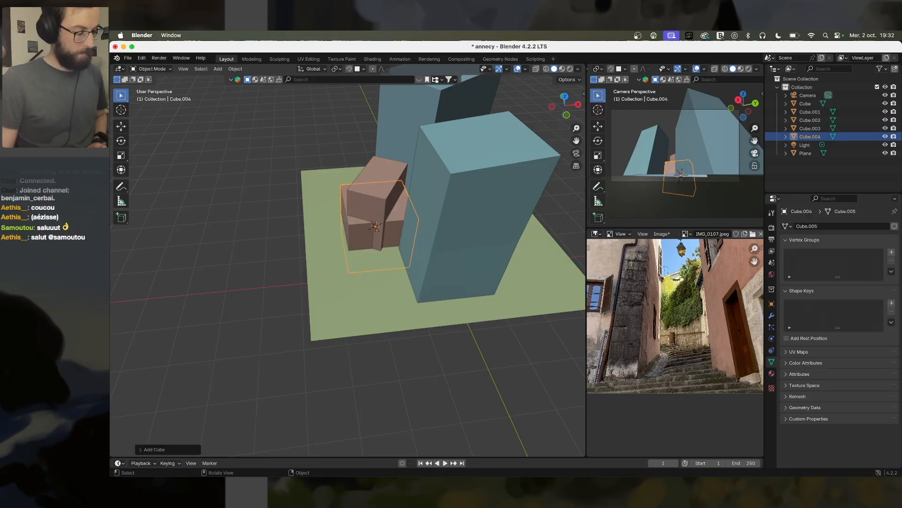
Delete the selected Cube.004 and add a fresh mesh cube in its place
key("x")
key("shift+a")
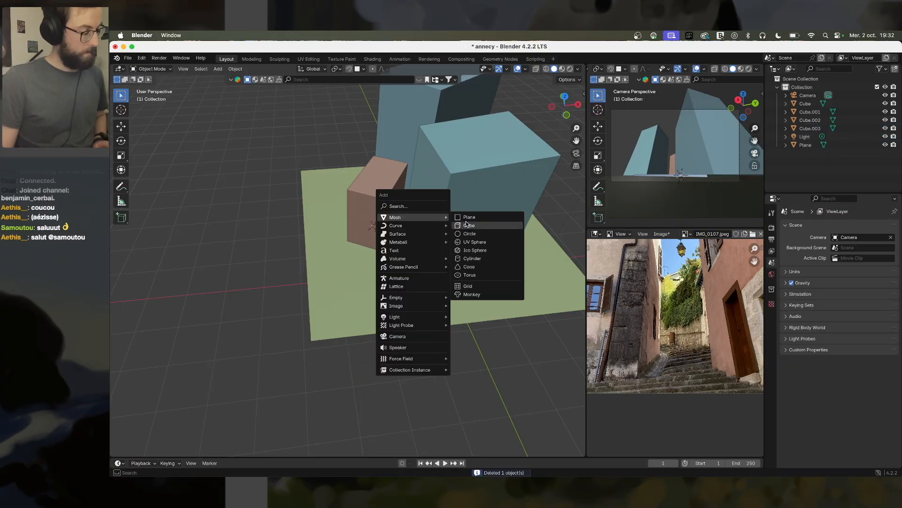
left_click(467, 224)
Position the new cube between the building blocks by moving it along the X, Z and Y axes
key("g")
key("x")
left_click(409, 228)
key("g")
key("z")
left_click(408, 188)
key("g")
key("y")
middle_click_drag(522, 235, 447, 263)
left_click(519, 229)
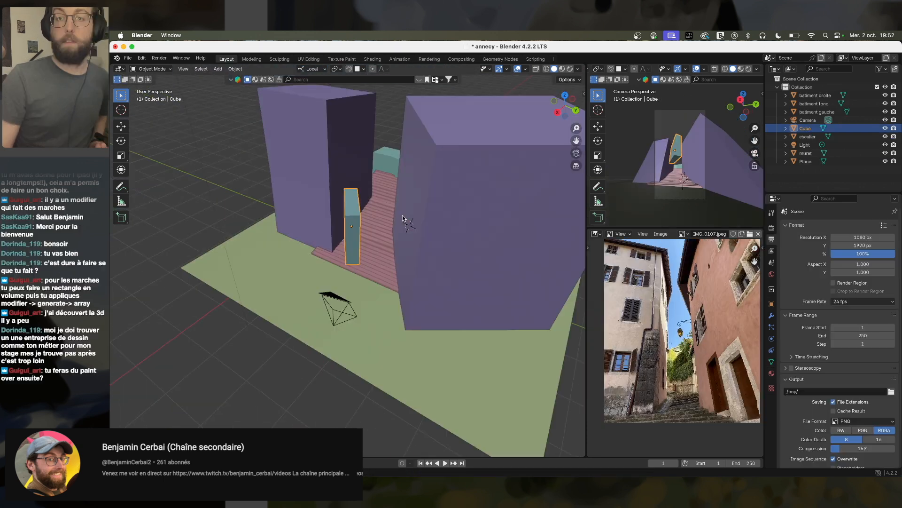
Move the thin door-shaped cube from the left building to the wall of the right building
key("g")
middle_click_drag(403, 218, 470, 212)
left_click(470, 225)
middle_click_drag(376, 226, 376, 253)
scroll(399, 245, "up", 5)
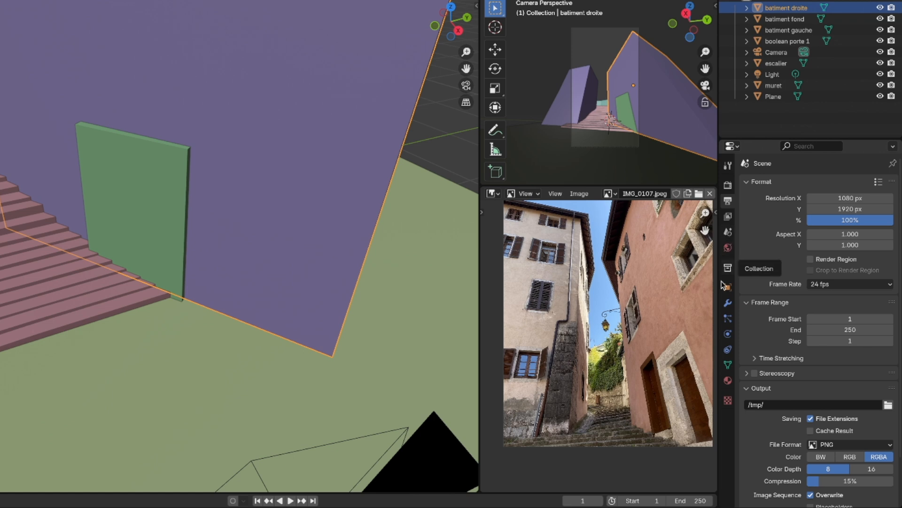
Add a Boolean Difference modifier to batiment droite with boolean porte 1 as the cutter, and hide the cutter
left_click(728, 302)
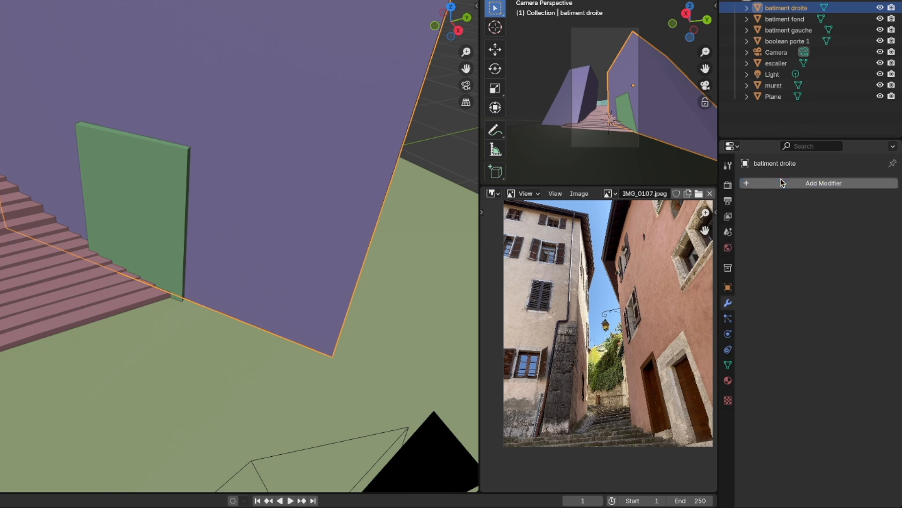
left_click(760, 181)
left_click(722, 204)
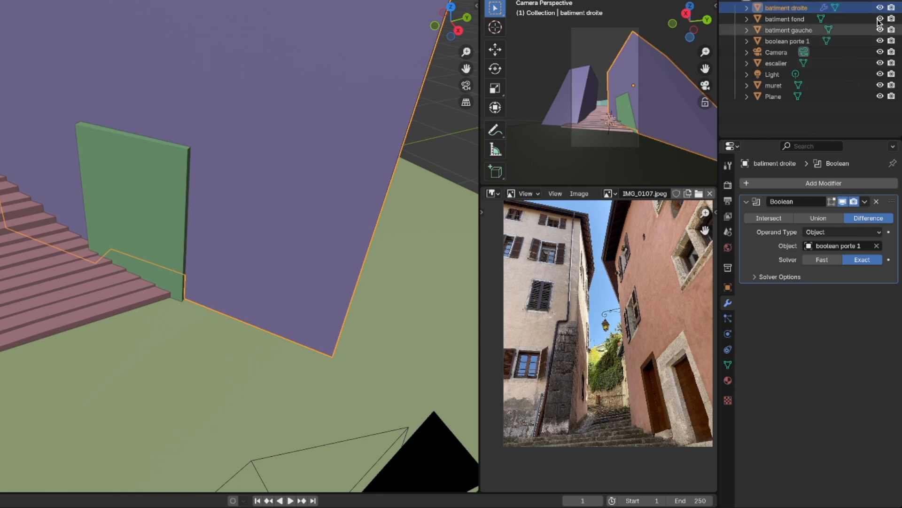
left_click(881, 41)
middle_click_drag(212, 193, 231, 180)
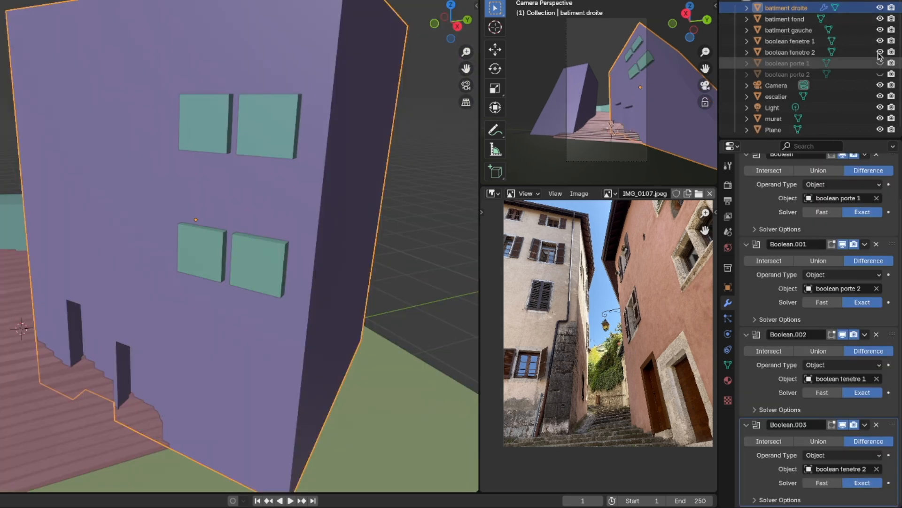
Hide the cutters boolean fenetre 2 and boolean fenetre 1 to reveal the window openings
left_click(879, 52)
left_click(880, 41)
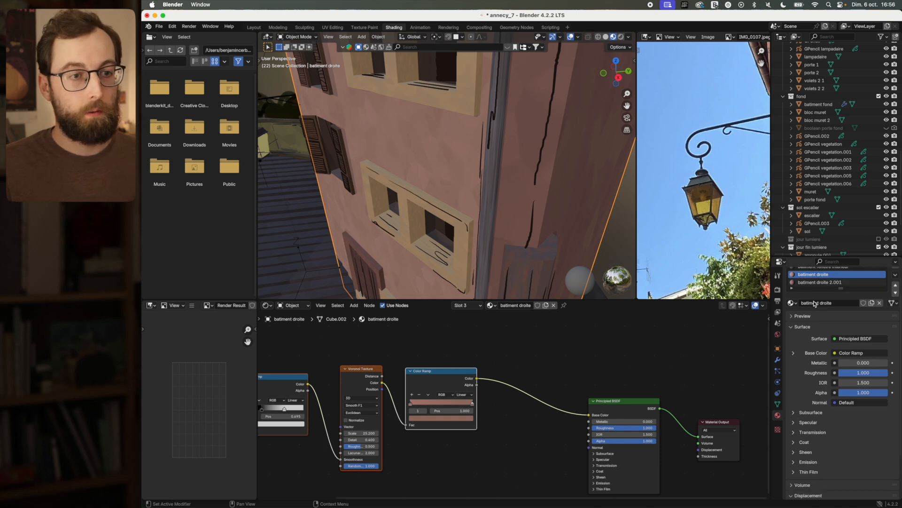
Examine the node setups of the right building's window-interior and roof materials
scroll(815, 303, "up", 3)
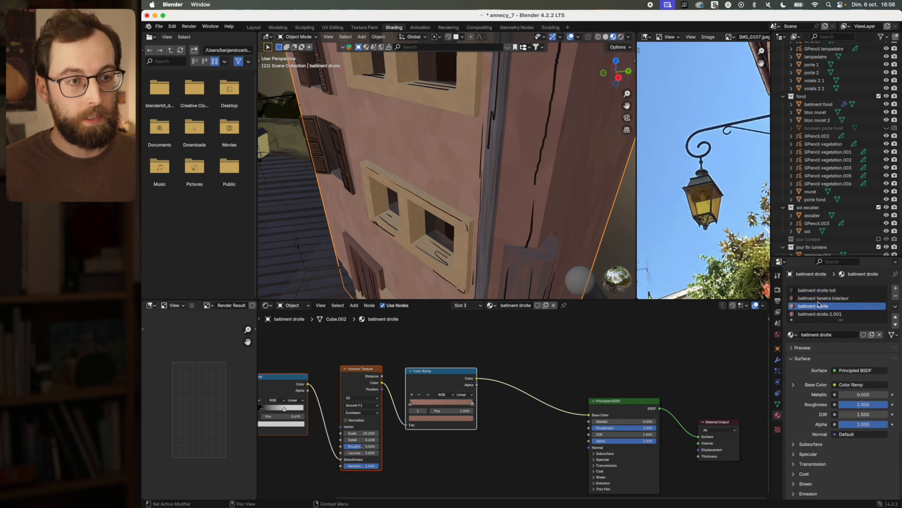
left_click(819, 298)
middle_click_drag(536, 381, 591, 474)
scroll(548, 447, "down", 2)
left_click(820, 290)
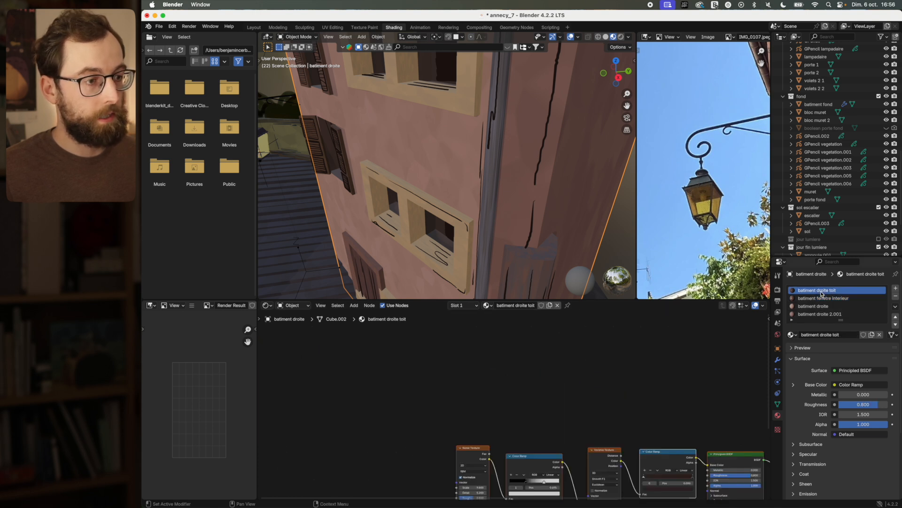
middle_click_drag(606, 425, 505, 370)
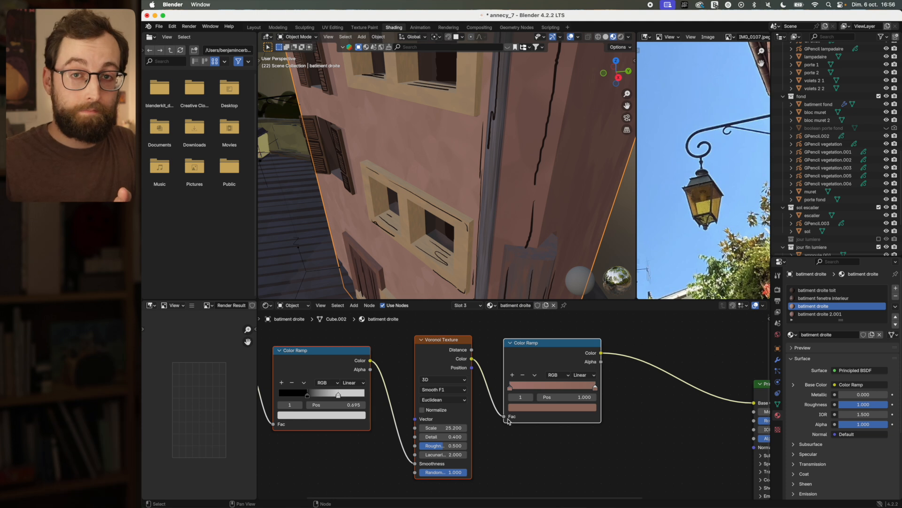
Try recolouring both stops of the batiment droite material's final Color Ramp, using blue for the end stop
left_click(592, 407)
left_click(555, 298)
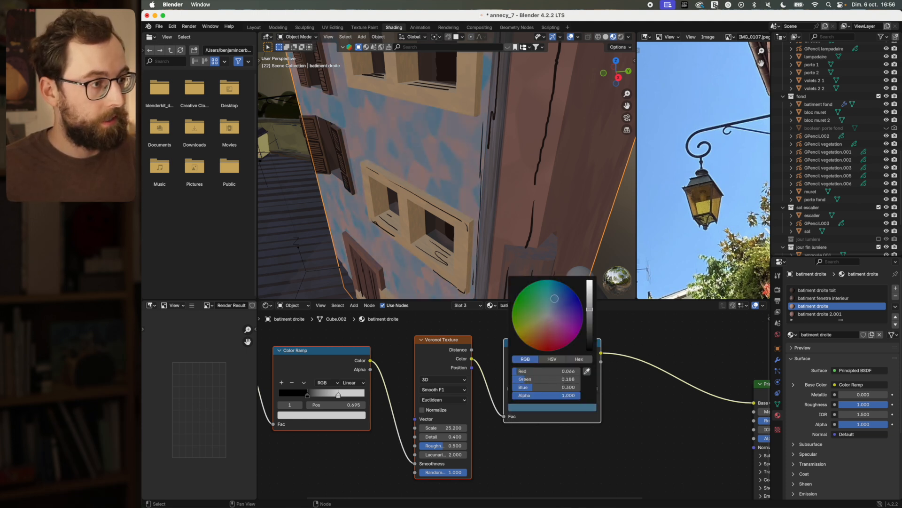
left_click(521, 429)
left_click(510, 388)
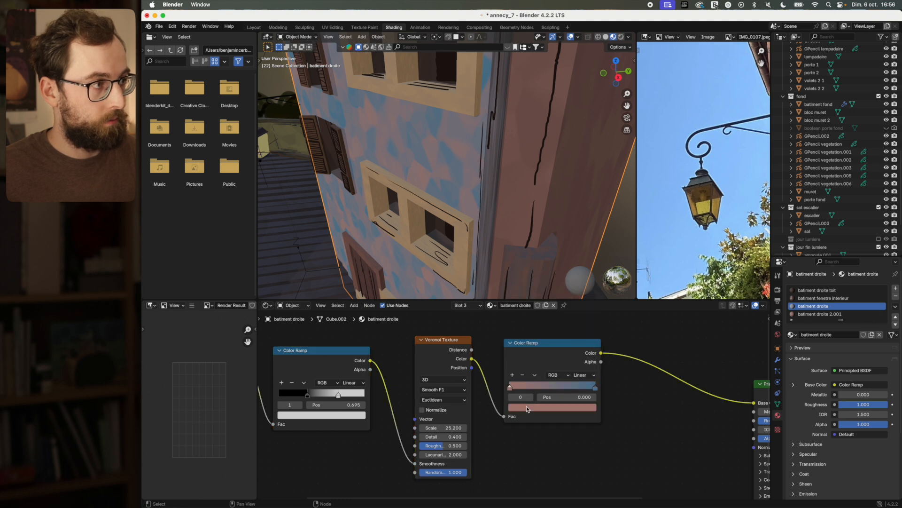
left_click(527, 408)
left_click_drag(556, 316, 563, 301)
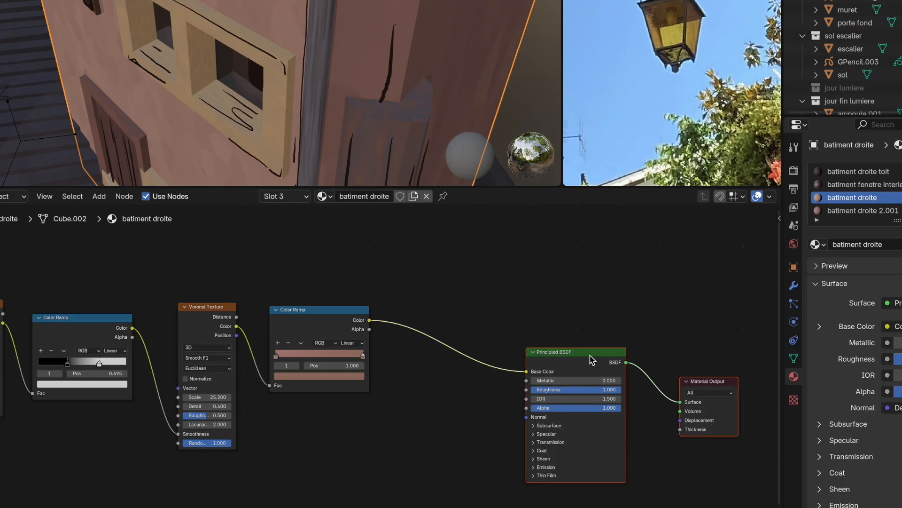
Move the Principled BSDF and Material Output nodes closer to the final Color Ramp in the batiment droite material
left_click_drag(658, 404, 585, 348)
middle_click_drag(368, 355, 619, 362)
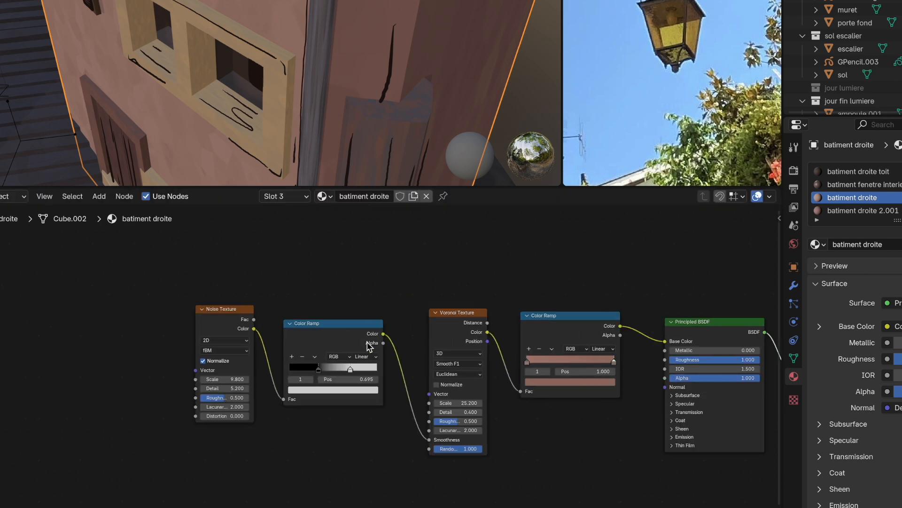
scroll(221, 331, "up", 4)
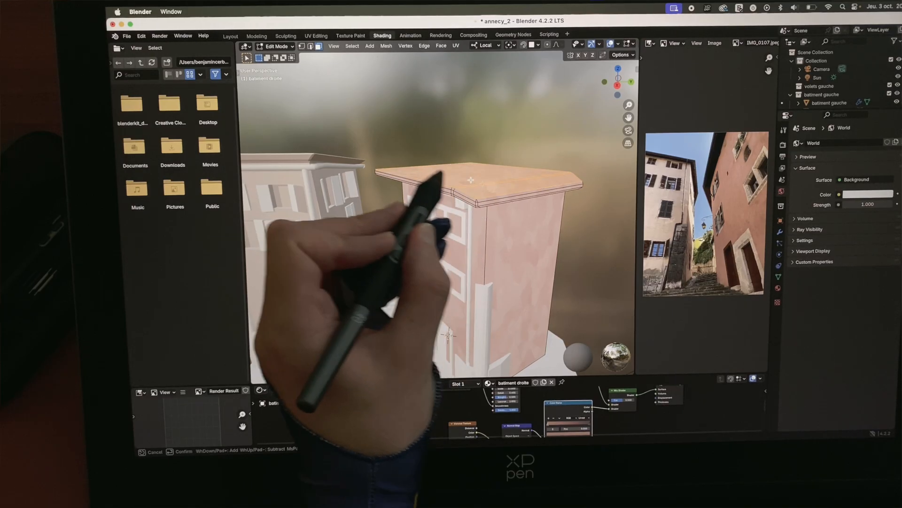
Circle-select the roof faces of batiment droite in Edit Mode
mouse_move(478, 185)
left_mouse_down()
mouse_move(474, 200)
mouse_move(437, 183)
left_mouse_up()
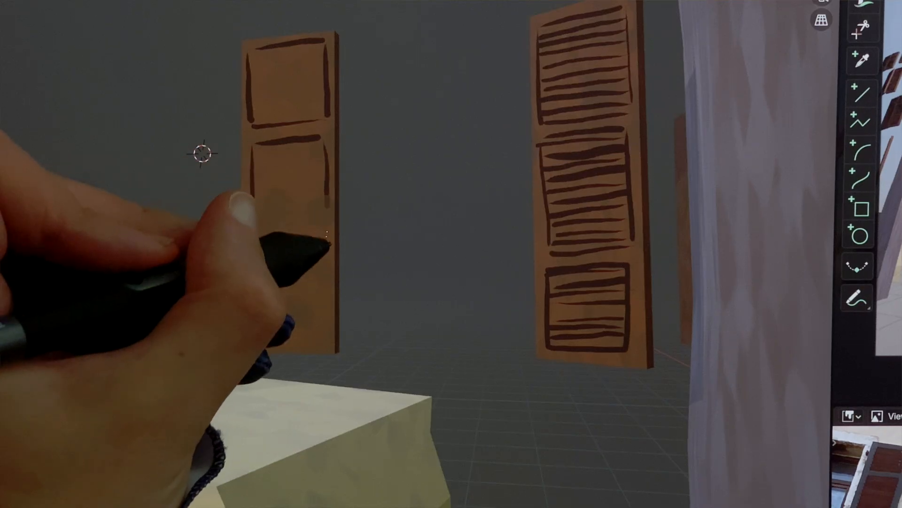
Draw a dark Grease Pencil line across the wooden shutter beneath its second panel
mouse_move(327, 234)
left_mouse_down()
mouse_move(326, 245)
mouse_move(254, 244)
left_mouse_up()
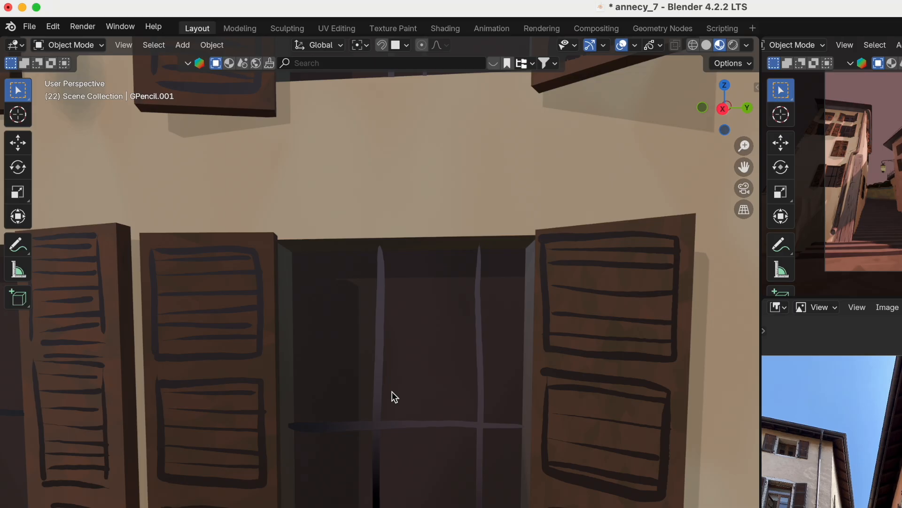
Switch GPencil.001 to Draw Mode and check its Surface stroke placement and offset
left_click(78, 46)
left_click(73, 107)
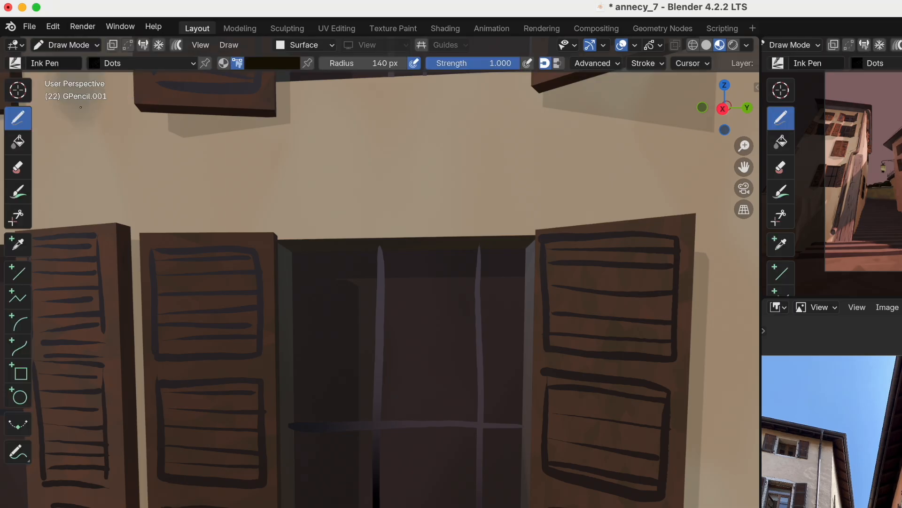
left_click(304, 46)
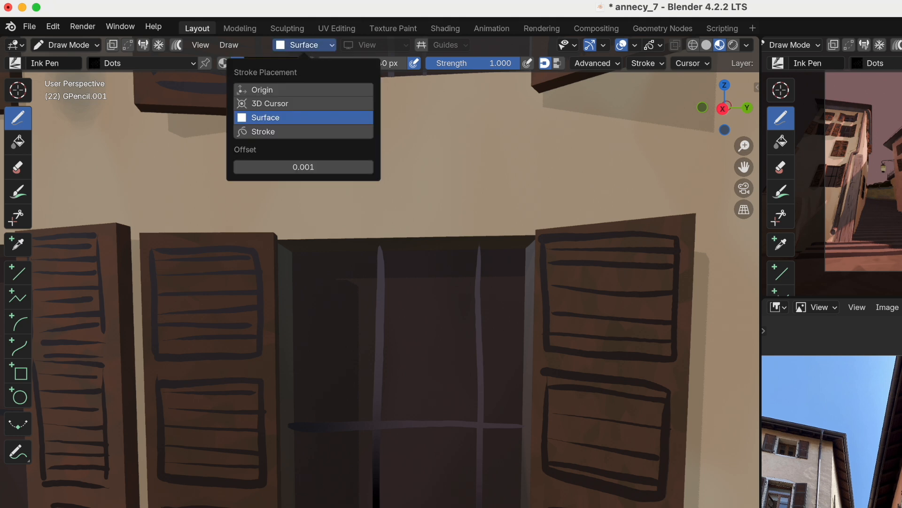
left_click(372, 46)
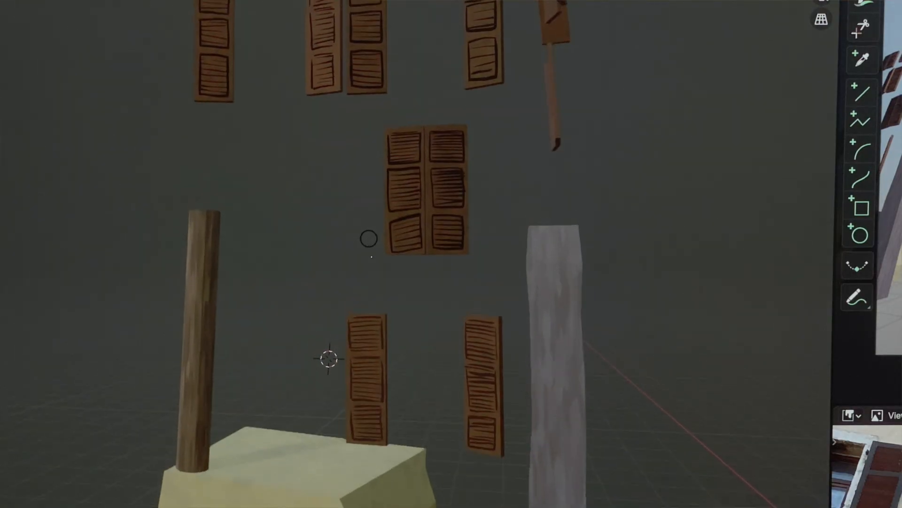
Set the stroke placement to 3D Cursor with the View drawing plane, and draw a test stroke down the window
middle_click_drag(368, 238, 371, 256, "shift")
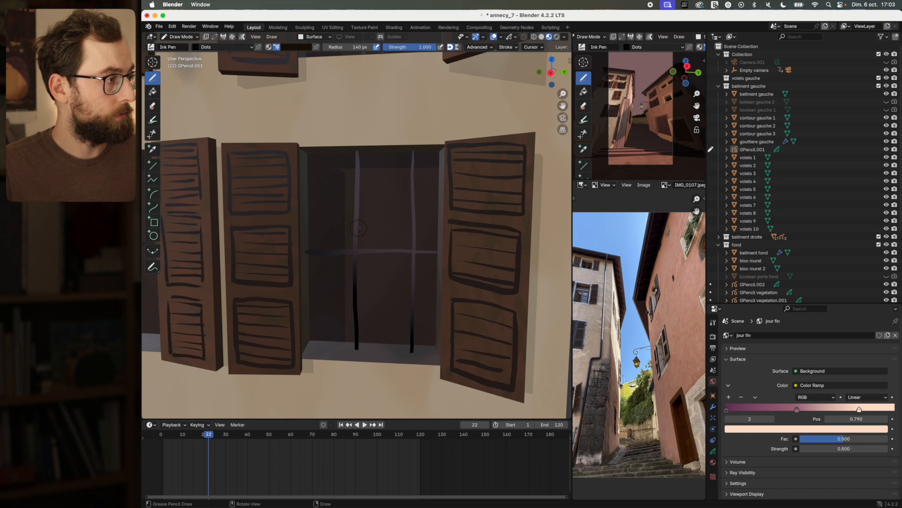
middle_click_drag(363, 227, 366, 224, "shift")
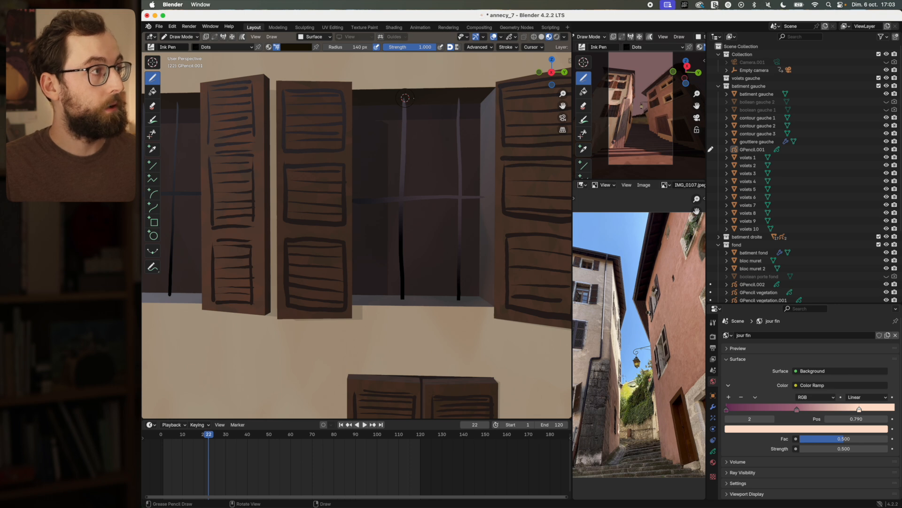
left_click(316, 37)
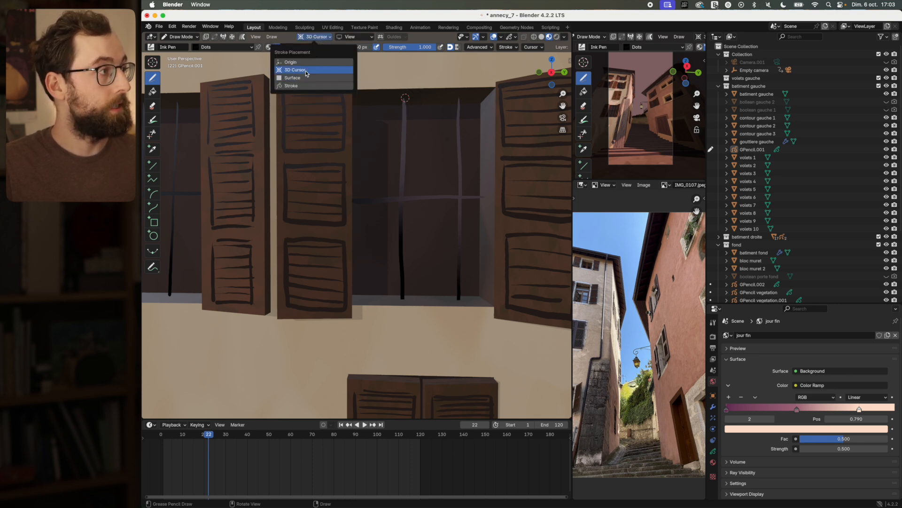
left_click(353, 37)
left_click(337, 61)
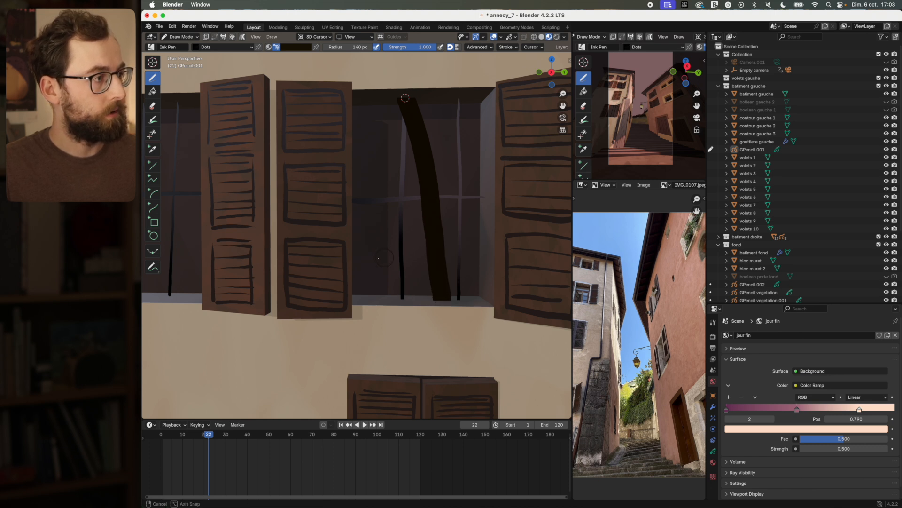
mouse_move(384, 258)
middle_mouse_down()
mouse_move(348, 257)
mouse_move(388, 257)
mouse_move(381, 257)
middle_mouse_up()
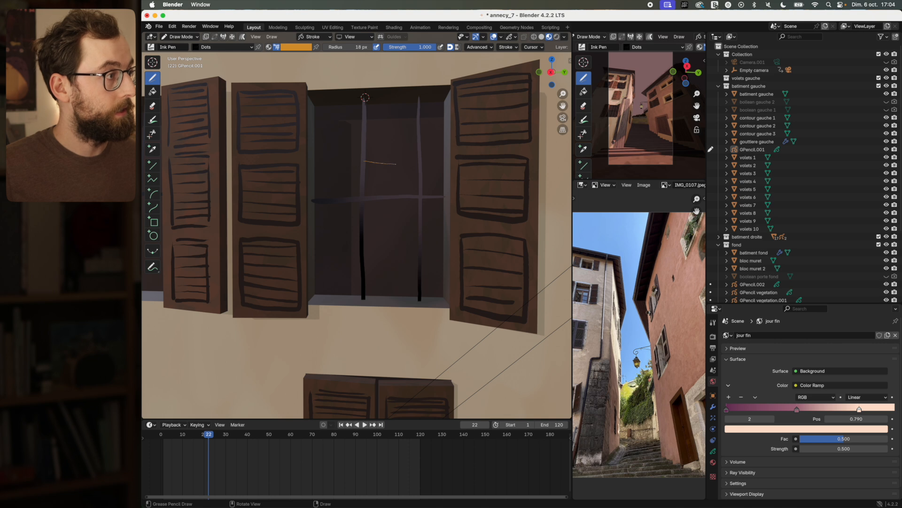
Draw a black railing bar in GPencil.002 along the roof edge of the small back building
middle_click_drag(365, 98, 379, 149)
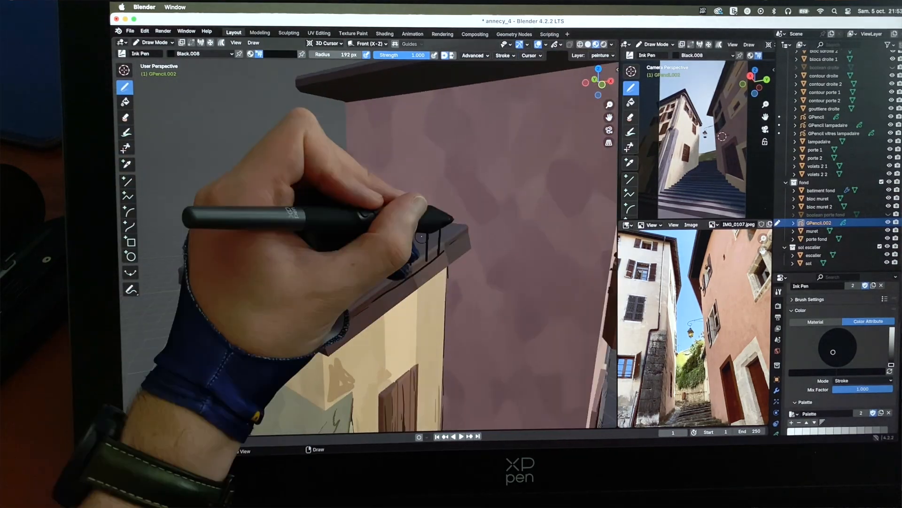
mouse_move(444, 212)
left_mouse_down()
mouse_move(342, 261)
mouse_move(403, 271)
left_mouse_up()
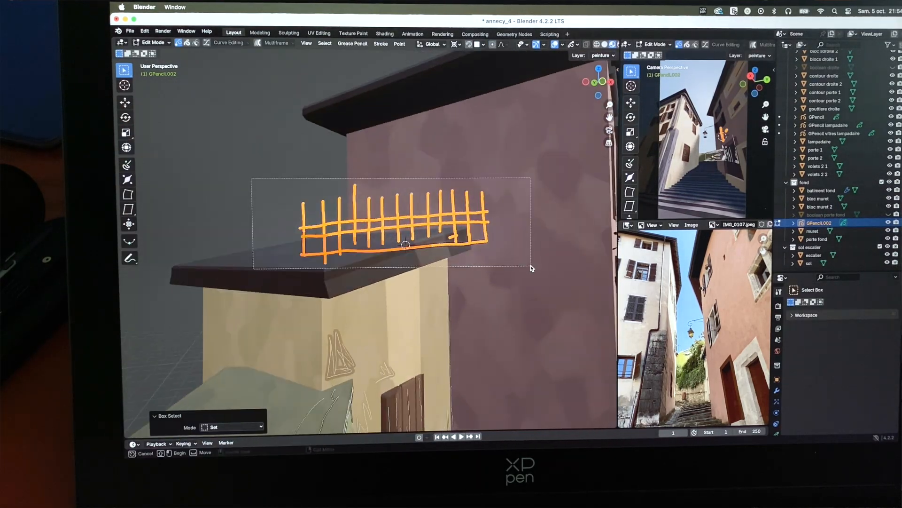
Move the selected railing strokes along the X and Y axes onto the roof edge and return to Draw Mode
mouse_move(530, 264)
middle_mouse_down()
mouse_move(489, 268)
mouse_move(455, 235)
mouse_move(373, 245)
middle_mouse_up()
key("g")
key("x")
left_click(492, 267)
key("g")
key("y")
left_click(456, 306)
key("ctrl+Tab")
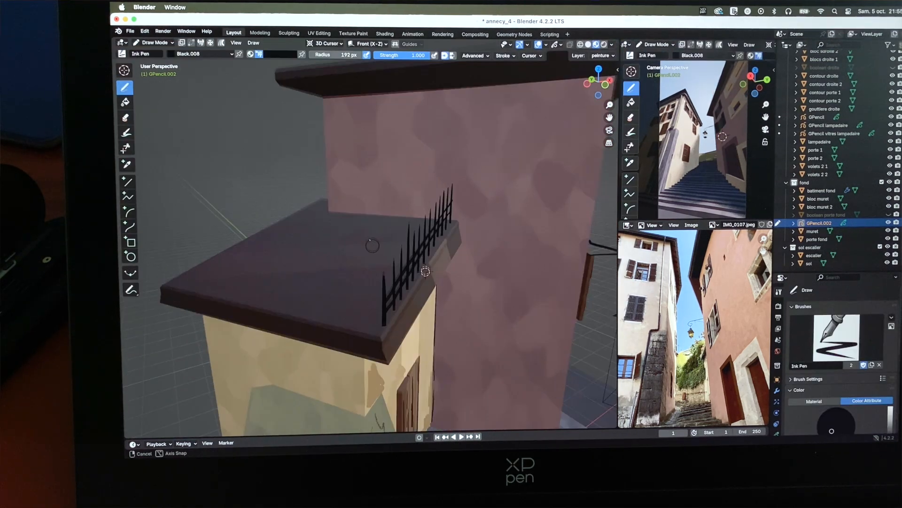
Put GPencil.002 in Edit Mode and box-select the railing strokes on the small roof's wall-side edge
key("Tab")
key("c")
left_click(458, 322)
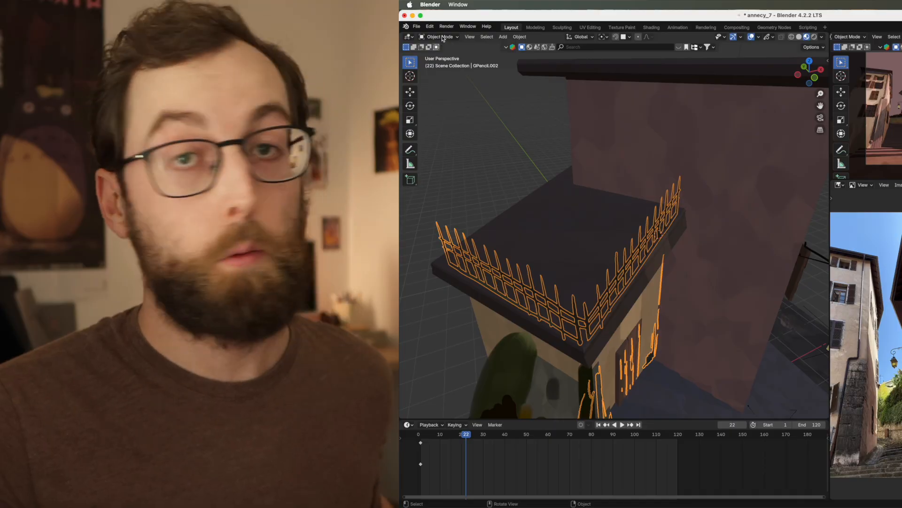
left_click(440, 37)
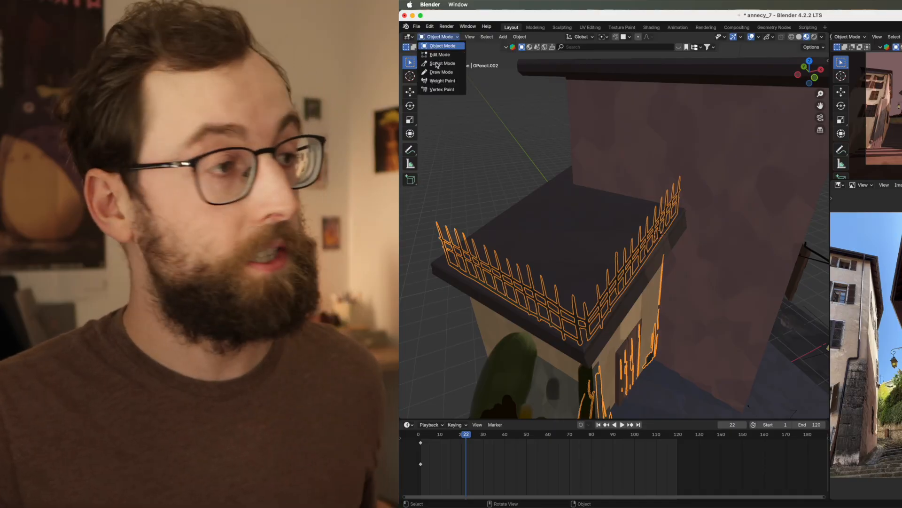
left_click(440, 55)
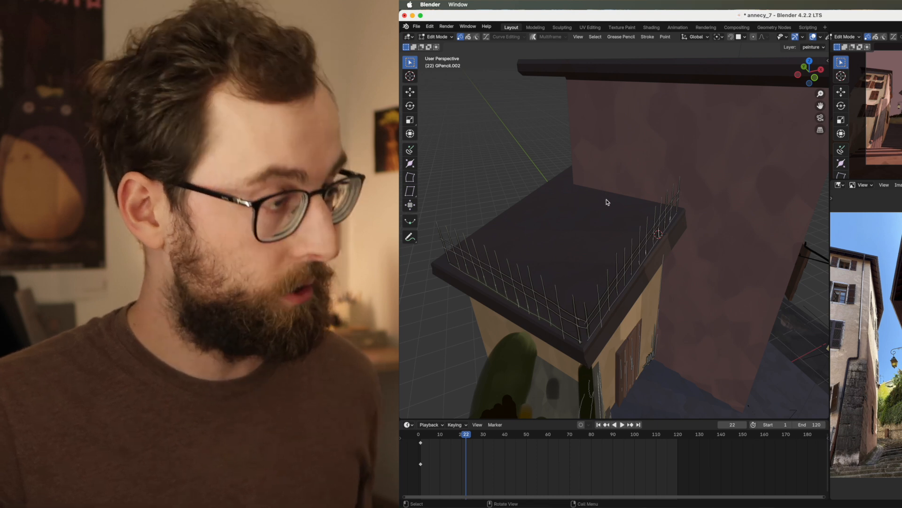
left_click_drag(609, 178, 693, 233)
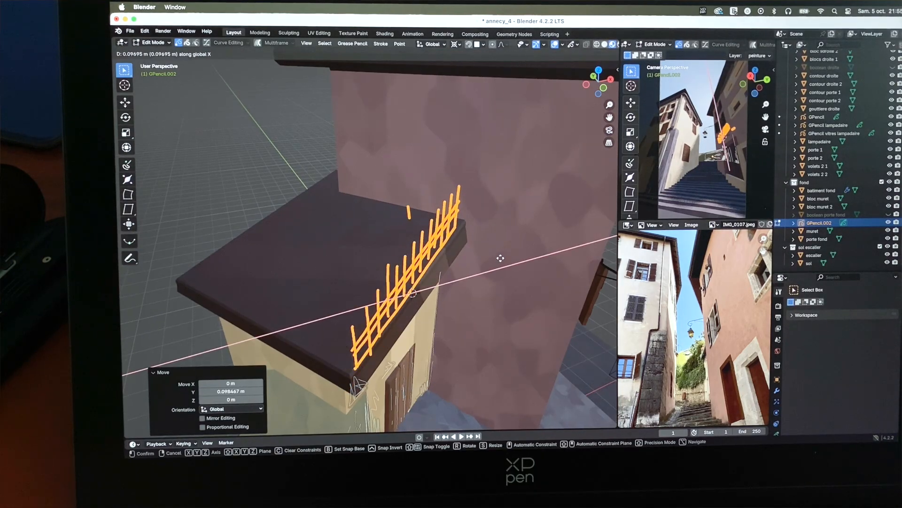
Place the railing strokes along the global X axis at the roof edge and set the transform orientation to Local
left_click(501, 258)
left_click(430, 44)
left_click(413, 81)
left_click(153, 42)
middle_click_drag(276, 101, 373, 258)
left_click(153, 42)
Duplicate the box-selected railing, rotate the copy about Z and move it onto the adjacent roof edge
left_click_drag(333, 172, 470, 304)
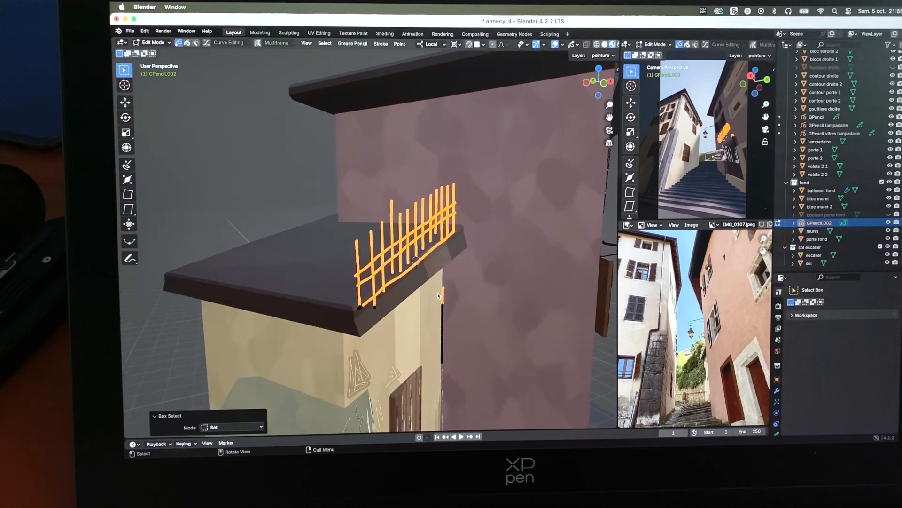
left_click(429, 279)
key("shift+d")
key("r")
key("z")
left_click(473, 322)
key("g")
mouse_move(376, 263)
middle_mouse_down()
mouse_move(451, 259)
mouse_move(491, 282)
mouse_move(504, 261)
middle_mouse_up()
key("r")
key("z")
key("g")
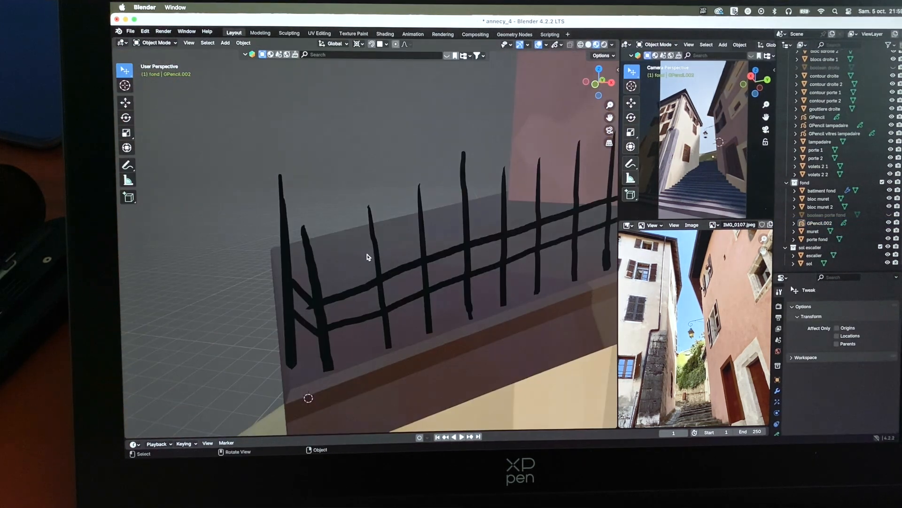
middle_click_drag(369, 256, 388, 246)
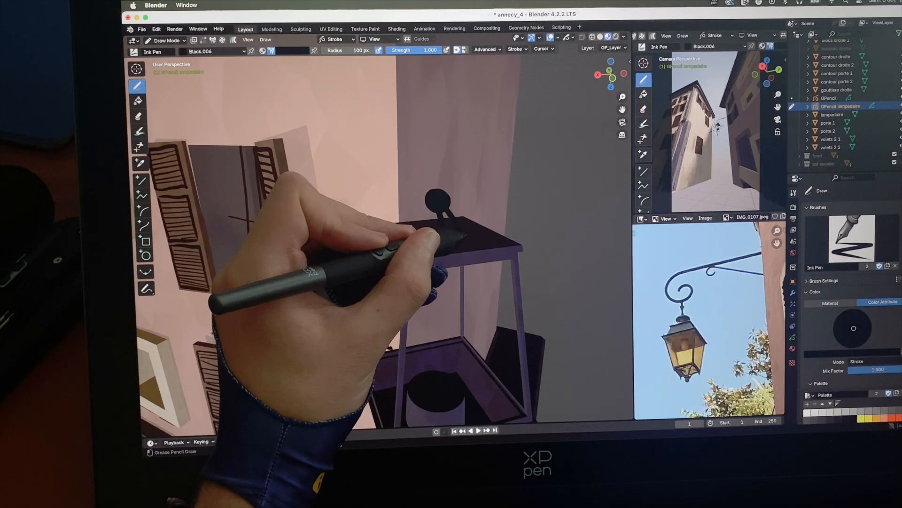
Fill a lantern pane with pale yellow Grease Pencil strokes in GPencil vitres lampadaire
middle_click_drag(452, 215, 510, 208)
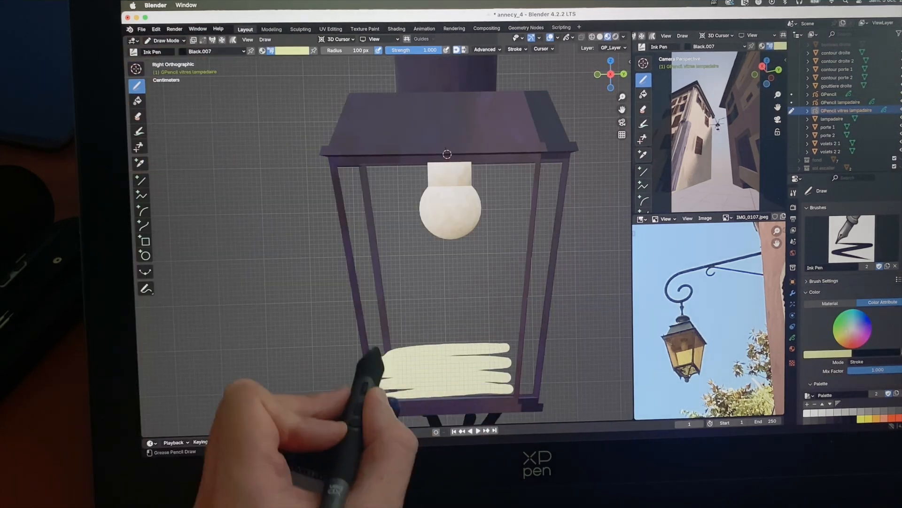
left_click_drag(368, 363, 393, 301)
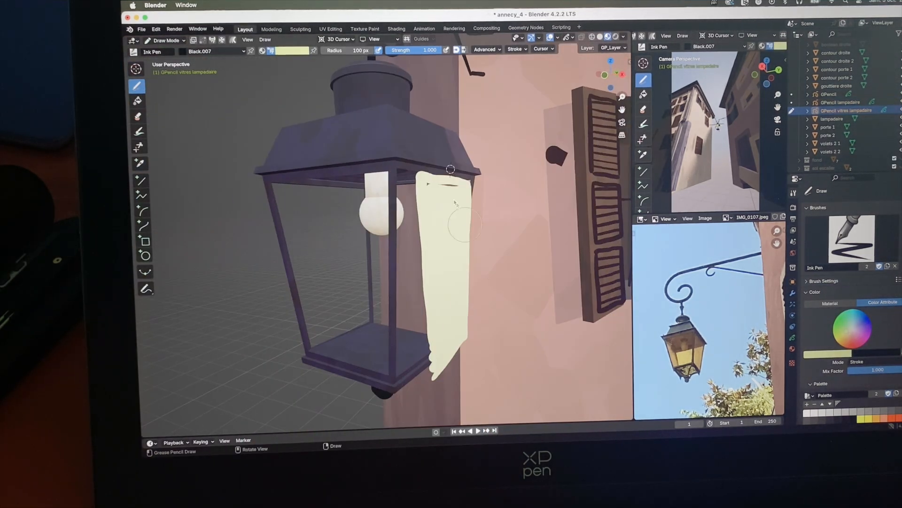
Select all the lantern glass strokes, rotate them 90° about Z, and shift them along Y and X
key("Tab")
key("a")
key("r")
key("z")
key("9")
key("0")
key("Return")
key("g")
key("y")
left_click(403, 280)
key("g")
key("x")
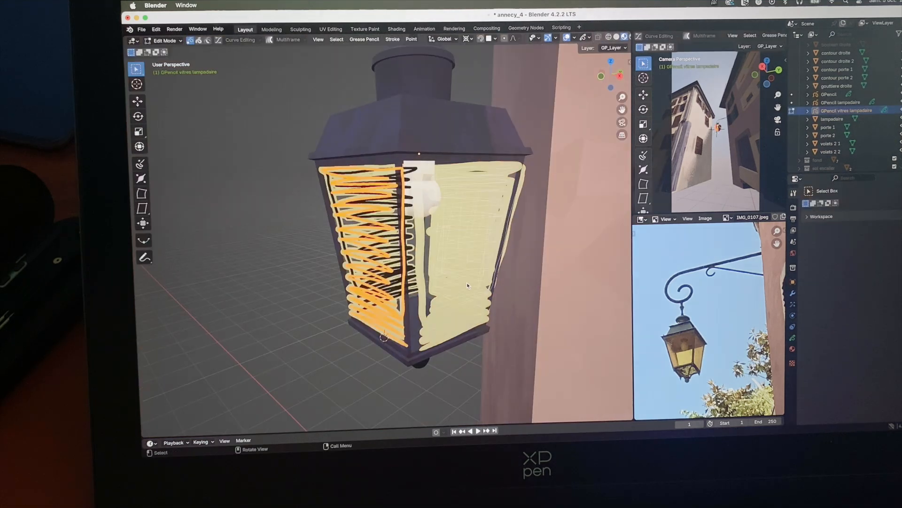
Fit the selected glass strokes to the lantern's pane by moving them along X and Y and rotating slightly about Z
key("g")
key("x")
left_click(467, 284)
key("g")
key("y")
left_click(469, 288)
key("r")
key("z")
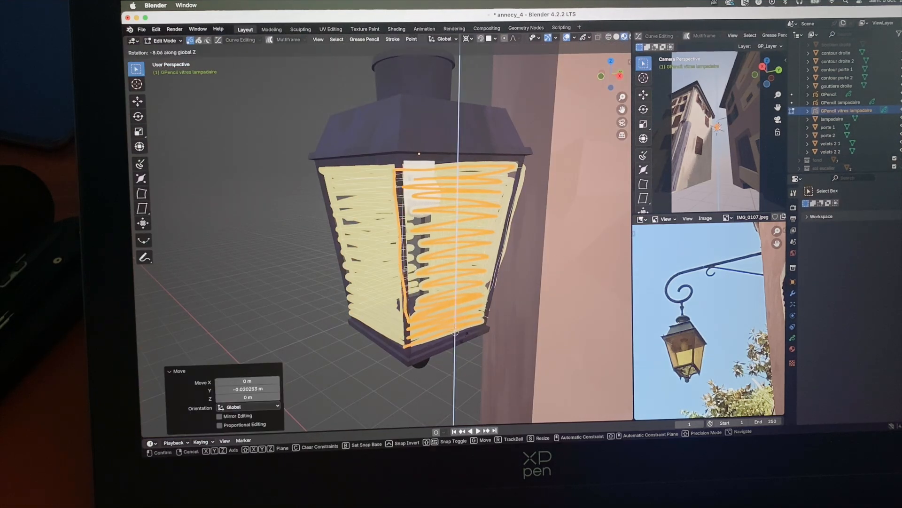
left_click(470, 287)
key("g")
key("y")
left_click(468, 287)
middle_click_drag(468, 288, 358, 308)
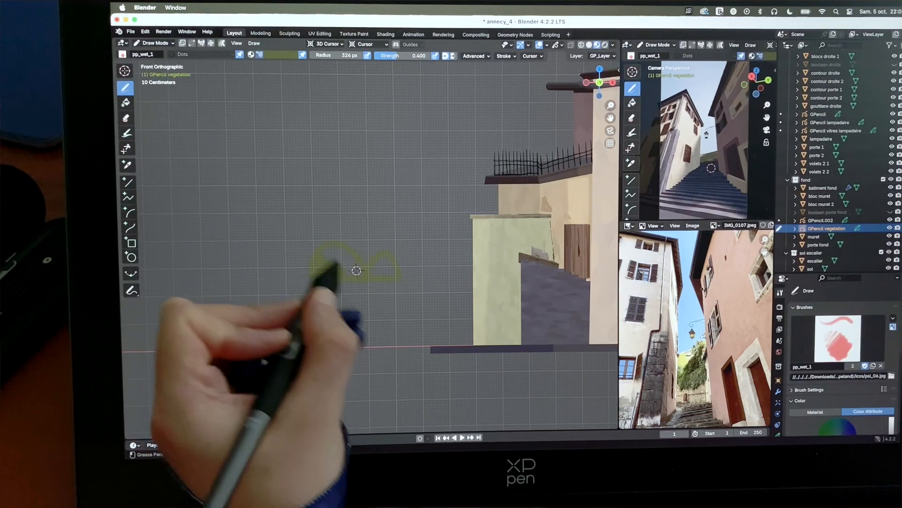
Paint rounded bushes in yellow and pale olive with the pp_wet_1 brush in the empty space beside the buildings
left_click(273, 54)
left_click(268, 94)
left_click_drag(352, 221, 405, 221)
left_click(281, 55)
left_click(321, 96)
mouse_move(256, 220)
left_mouse_down()
mouse_move(283, 213)
mouse_move(313, 222)
left_mouse_up()
left_click_drag(331, 162, 409, 176)
Paint additional small bushes in dark green and a darker, muted brush colour next to the first ones
left_click(281, 54)
left_click(257, 101)
left_click_drag(421, 244, 447, 246)
left_click_drag(275, 263, 282, 254)
left_click(281, 55)
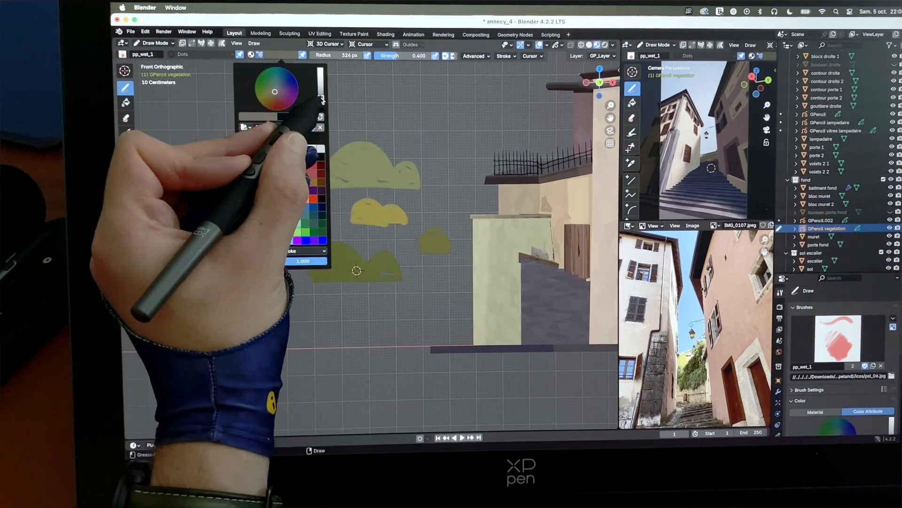
left_click(320, 105)
left_click_drag(300, 210, 295, 222)
left_click_drag(274, 209, 279, 220)
left_click_drag(367, 210, 369, 219)
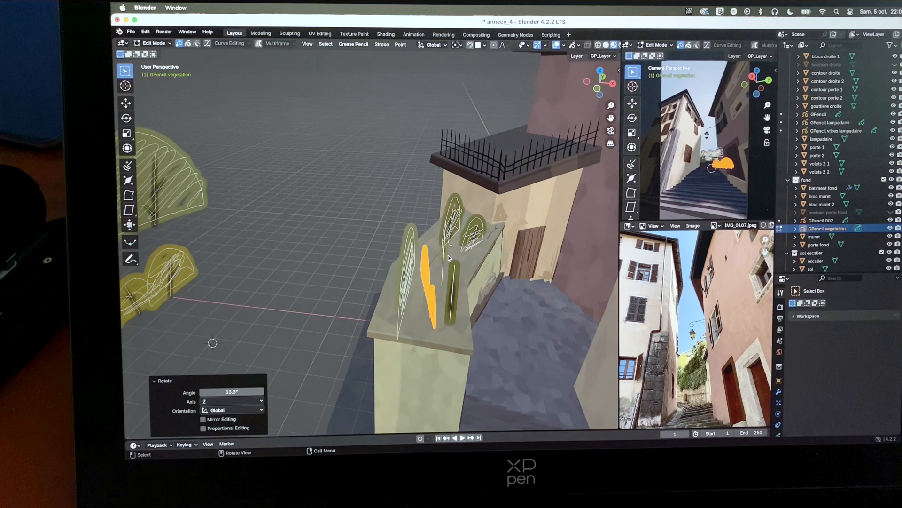
Position the selected bush on top of the low wall by moving it along Z and X and rotating it about Z
key("g")
key("z")
left_click(448, 226)
key("g")
key("x")
middle_click_drag(448, 226, 456, 282)
left_click(442, 244)
key("r")
key("z")
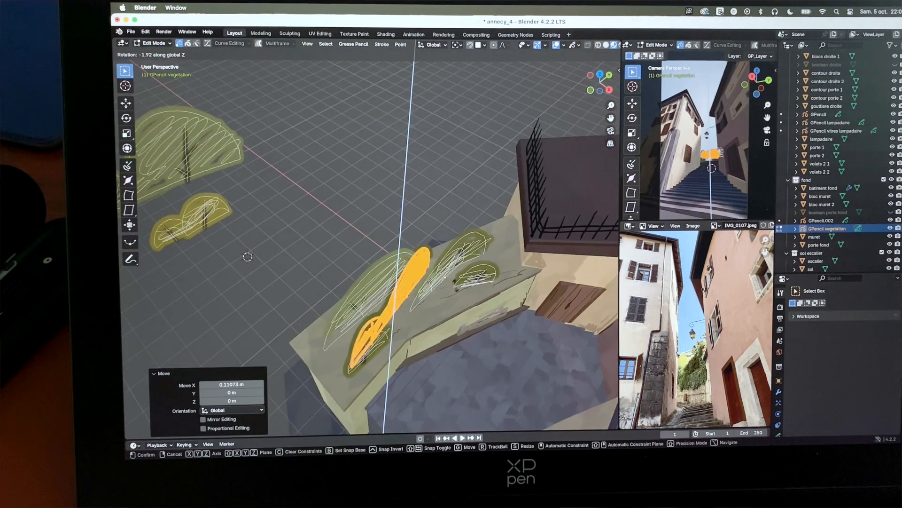
Box-select the loose yellow bush and move it along X, Y and Z into the group on the low wall
middle_click_drag(327, 216, 348, 198)
left_click_drag(263, 176, 348, 237)
key("g")
key("x")
left_click(423, 282)
middle_click_drag(423, 282, 438, 308)
key("g")
key("y")
left_click(517, 291)
key("g")
key("x")
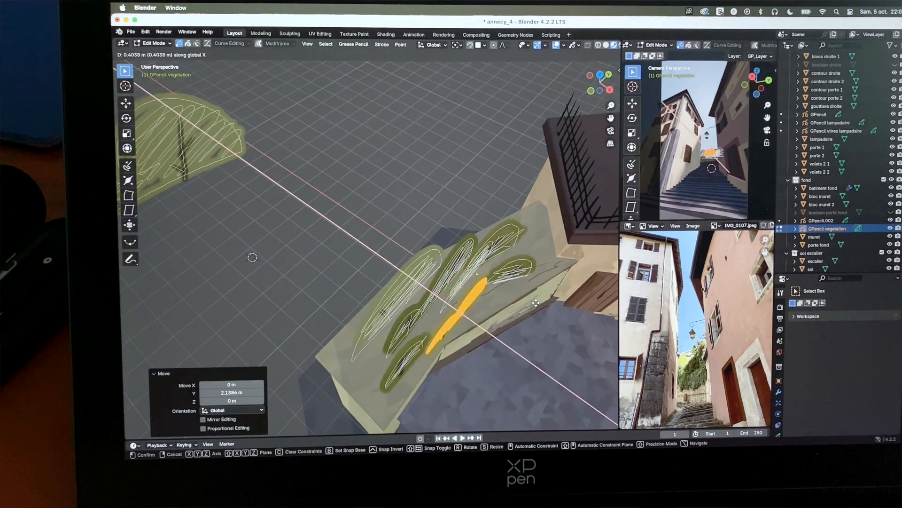
left_click(555, 299)
key("g")
key("z")
left_click(527, 240)
mouse_move(555, 299)
middle_mouse_down()
mouse_move(531, 244)
mouse_move(487, 282)
middle_mouse_up()
Return to Draw Mode and paint a dark brown bush cluster in front view beside the buildings
key("ctrl+Tab")
key("y")
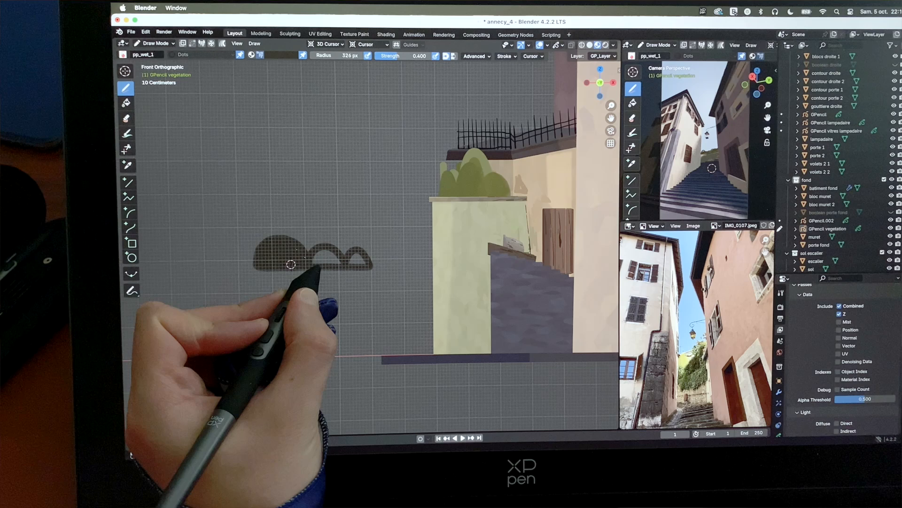
left_click_drag(323, 270, 282, 254)
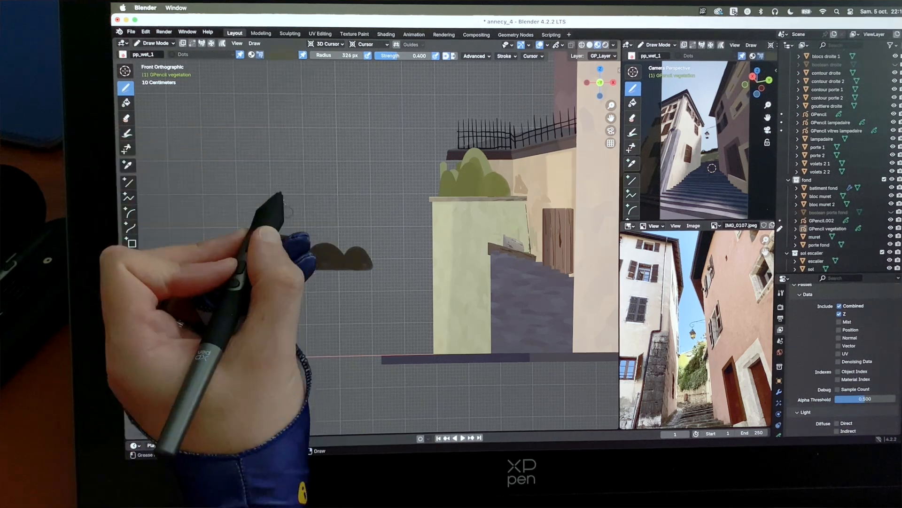
Box-select the two loose bush clusters in Edit Mode and rotate them about the Z and Y axes
key("Tab")
left_click_drag(238, 131, 383, 282)
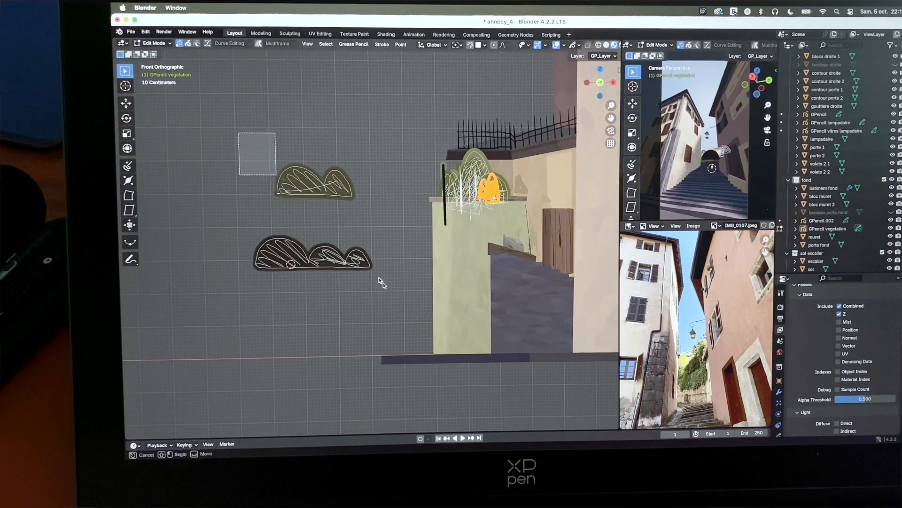
key("r")
key("z")
left_click(396, 255)
key("r")
key("x")
middle_click_drag(396, 256, 358, 306)
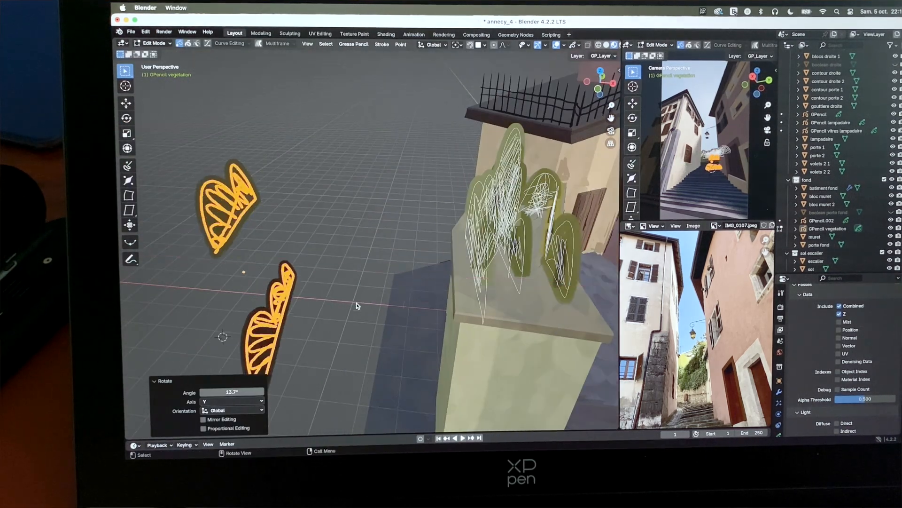
key("r")
key("y")
Box-select the upper loose bush cluster and move it over to the low wall
left_click_drag(192, 139, 304, 241)
key("g")
left_click(602, 280)
middle_click_drag(603, 280, 564, 300)
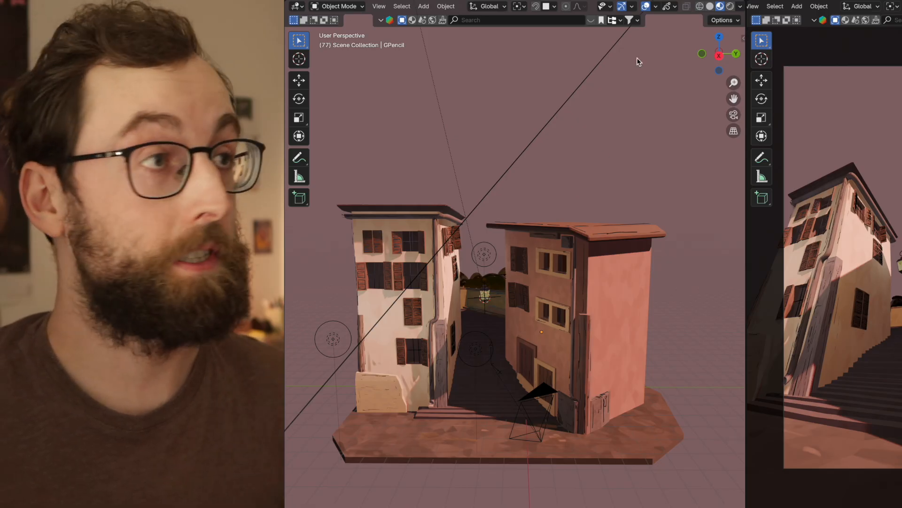
Turn off Scene Lights and Scene World in the main viewport's shading
left_click(741, 7)
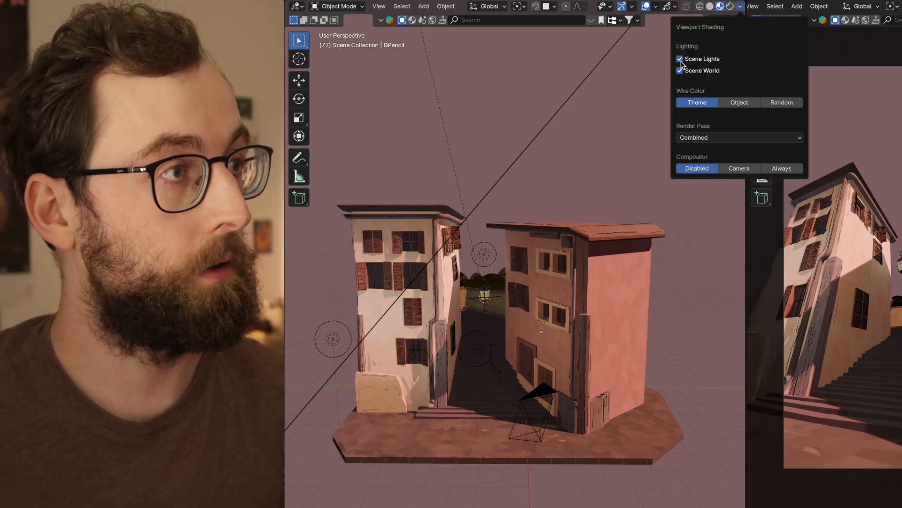
left_click(680, 59)
left_click(680, 70)
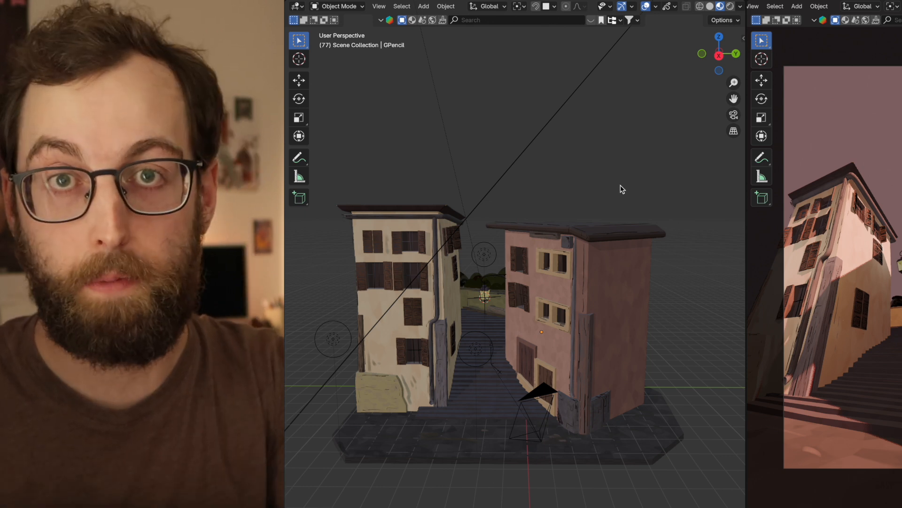
Turn Scene World and Scene Lights back on in the main viewport's shading
left_click(741, 7)
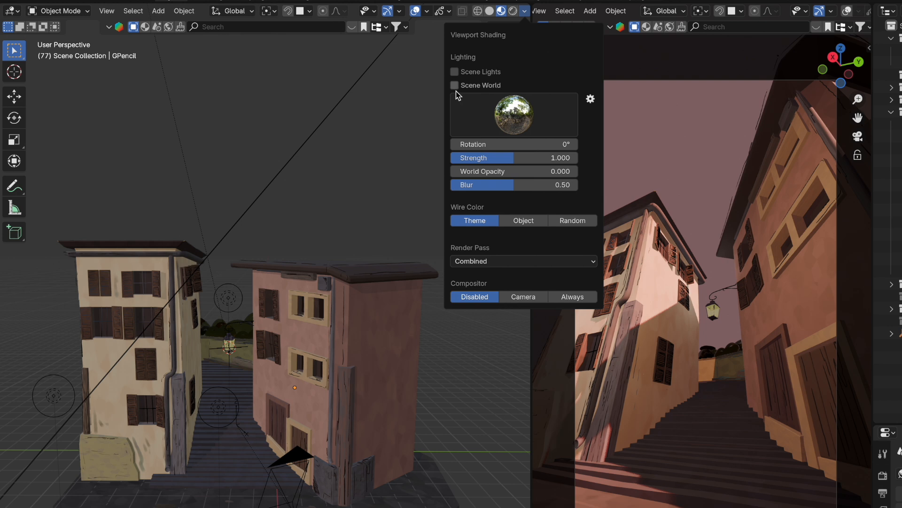
left_click(454, 85)
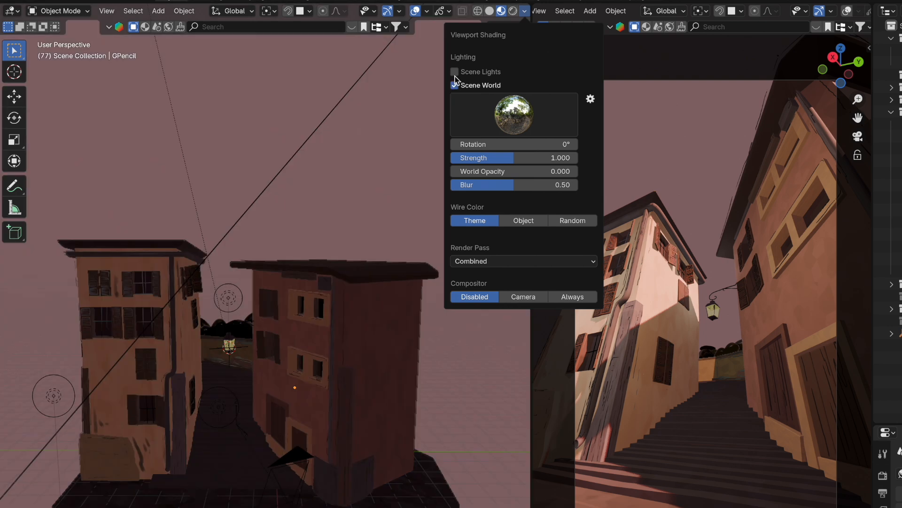
left_click(455, 71)
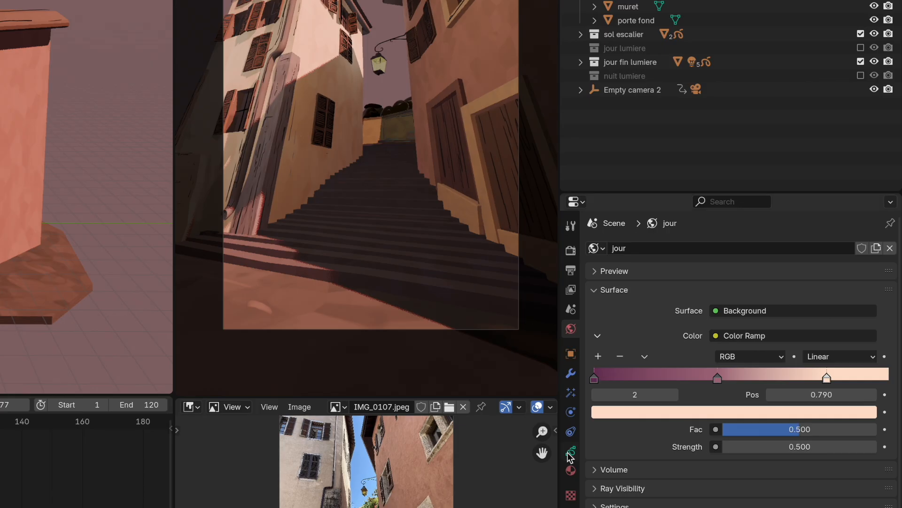
Hide the dessin layer of GPencil.001 to compare the facades without line work, and toggle the layer's Lights option
left_click(571, 453)
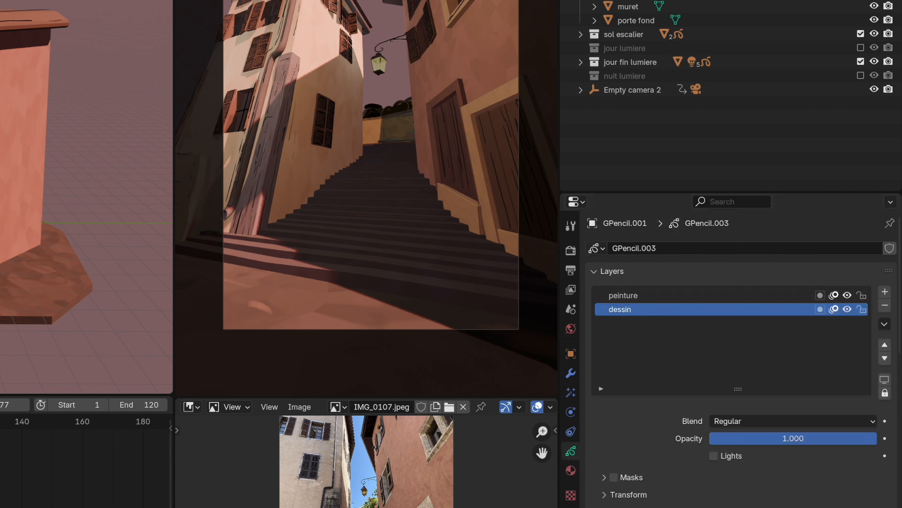
scroll(87, 197, "up", 3)
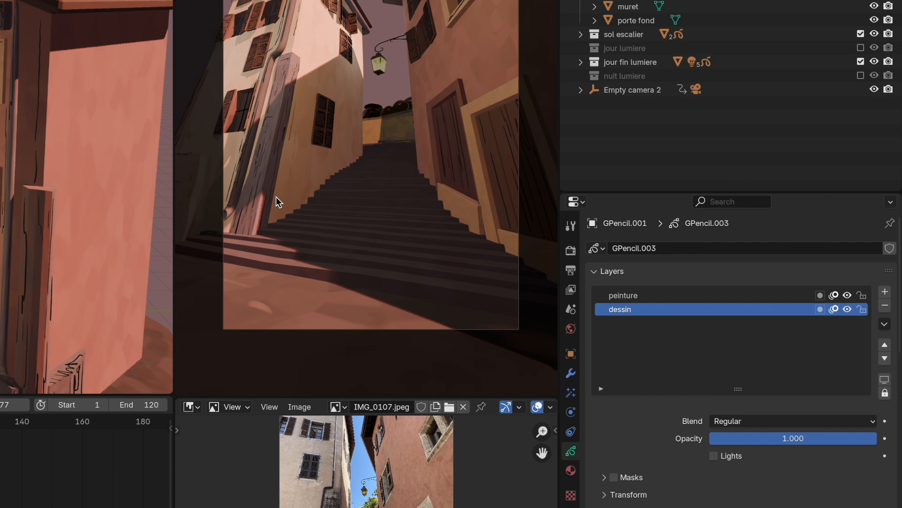
scroll(282, 200, "up", 4)
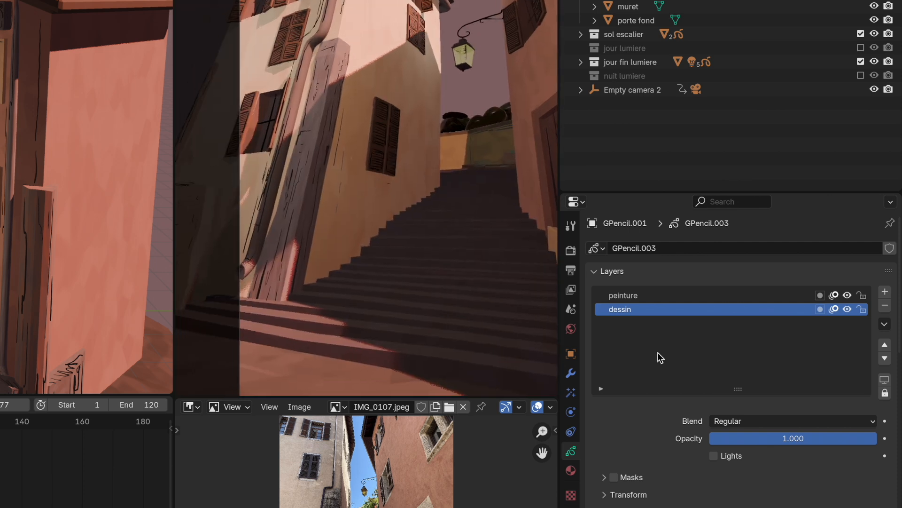
left_click(847, 309)
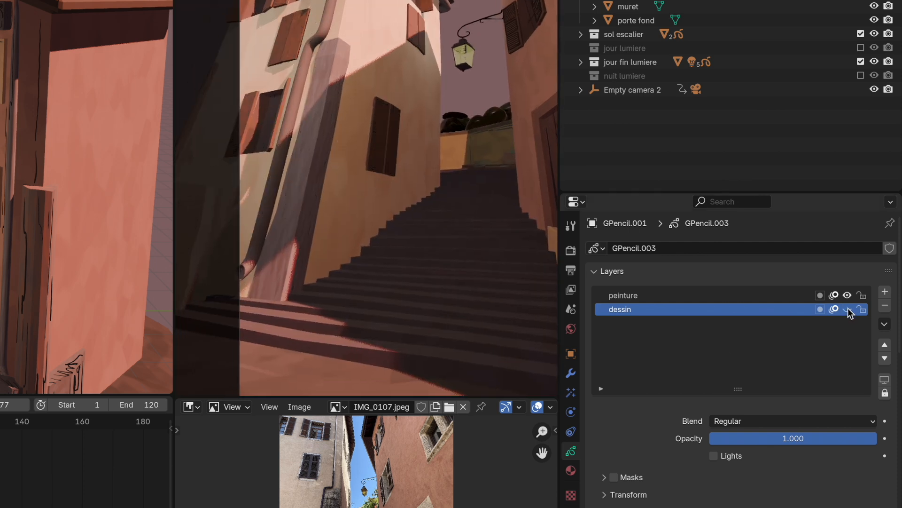
left_click(714, 456)
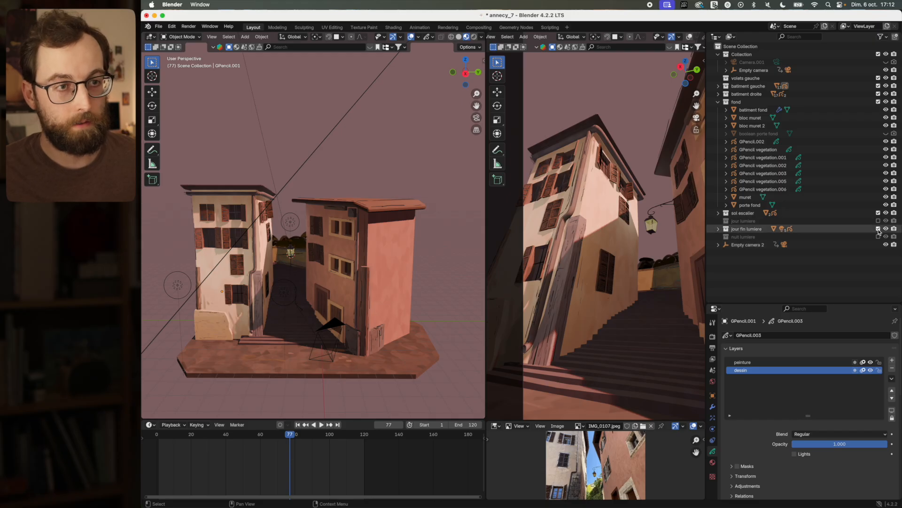
Exclude the jour fin lumiere collection and enable the jour lumiere collection instead
left_click(878, 229)
left_click(878, 221)
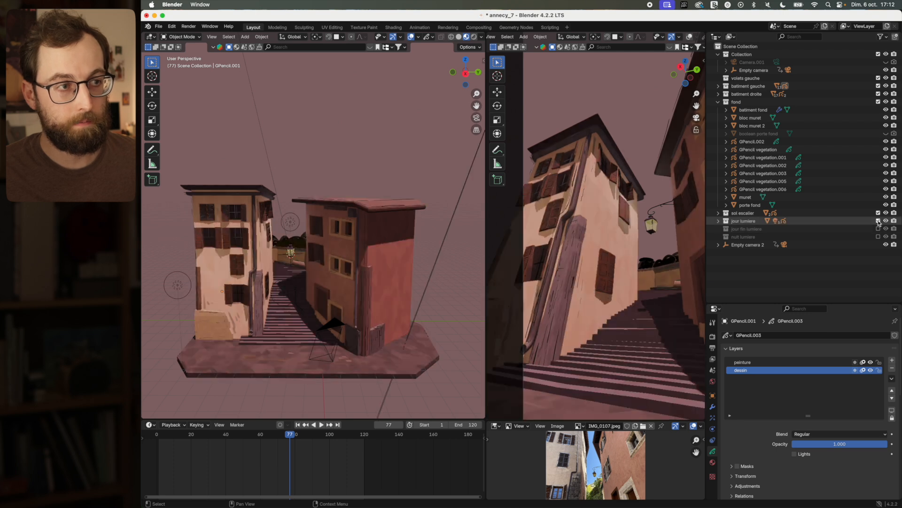
Replace the Color Ramp driving the jour world's background colour with a Sky Texture set to Preetham
left_click(712, 381)
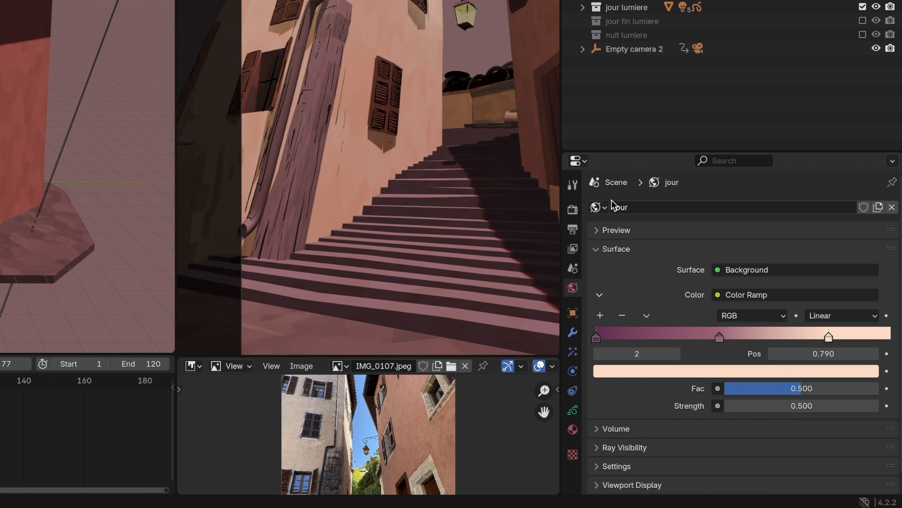
left_click(773, 296)
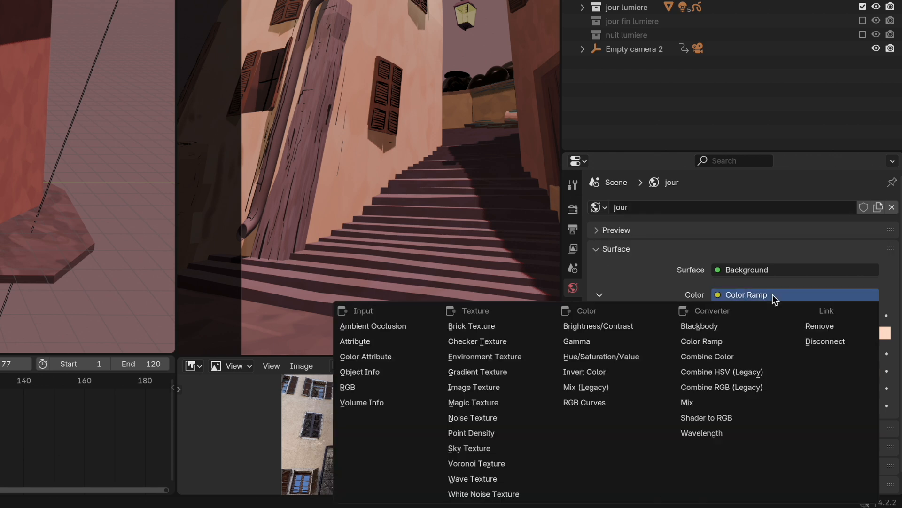
left_click(489, 446)
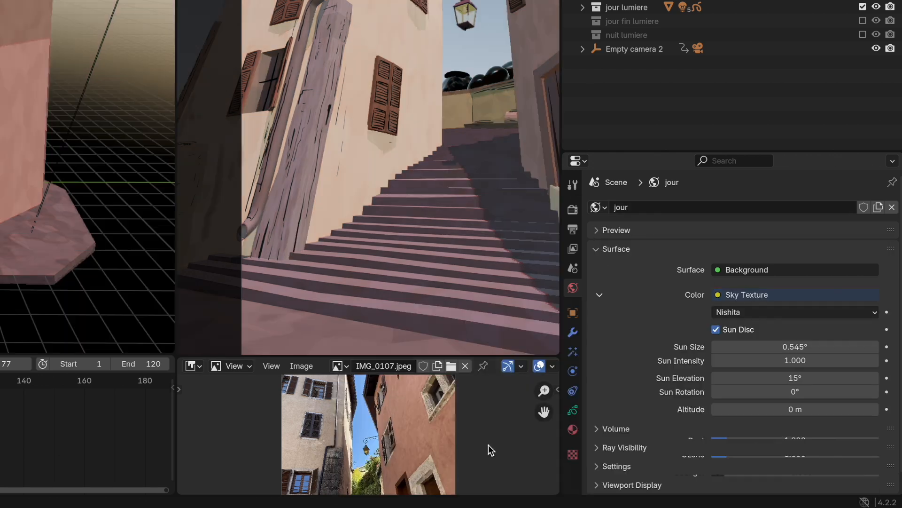
left_click(764, 313)
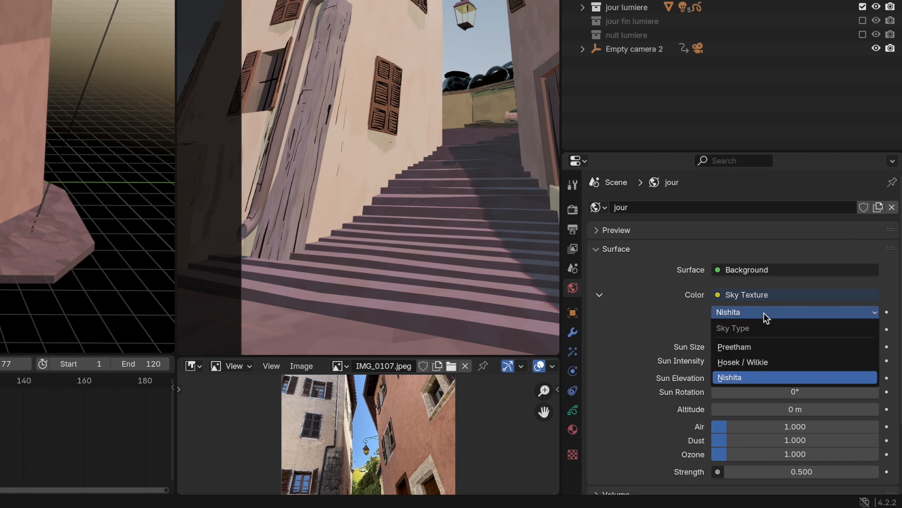
left_click(760, 346)
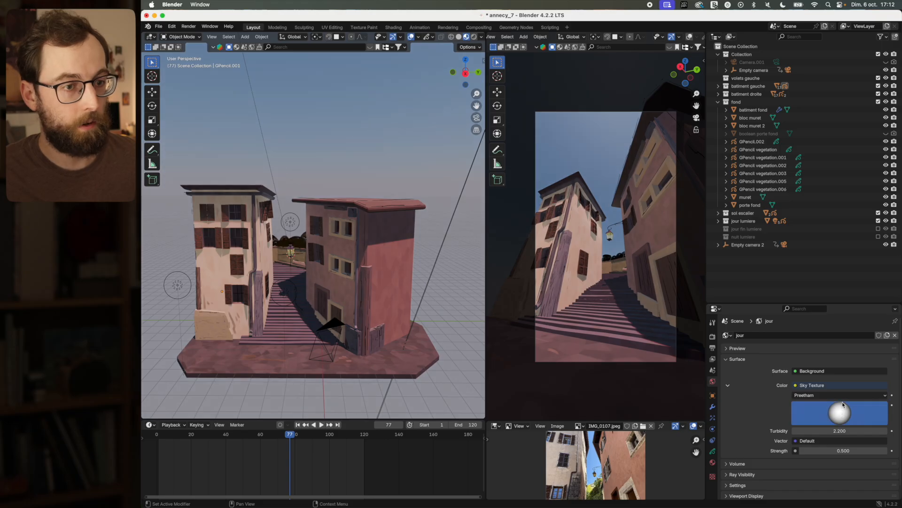
left_click_drag(843, 416, 826, 426)
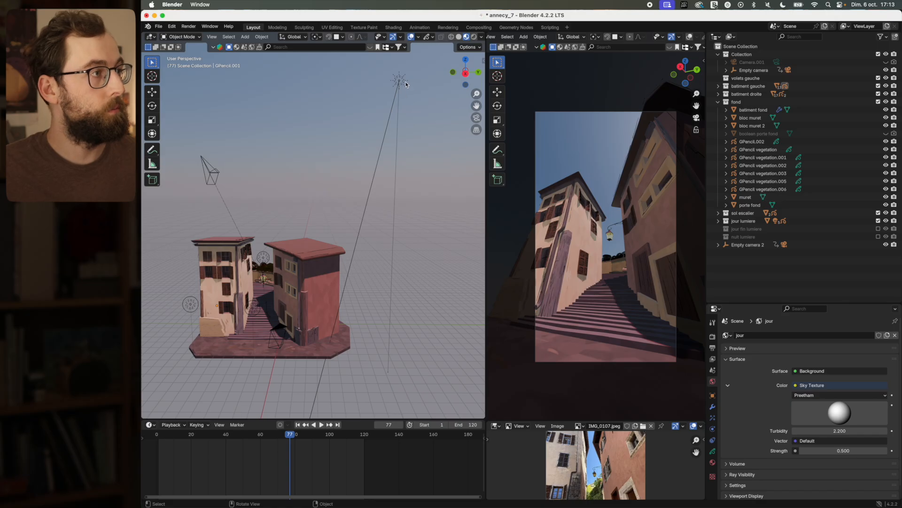
Try a strength of 100 on the Sun 1 light, undo it, and check its Cast Shadow option
left_click(403, 83)
left_click(712, 429)
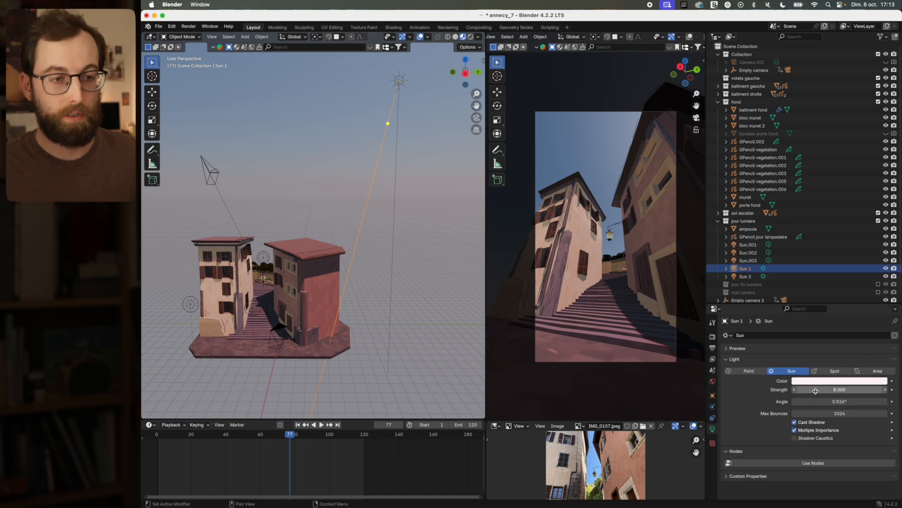
left_click(816, 391)
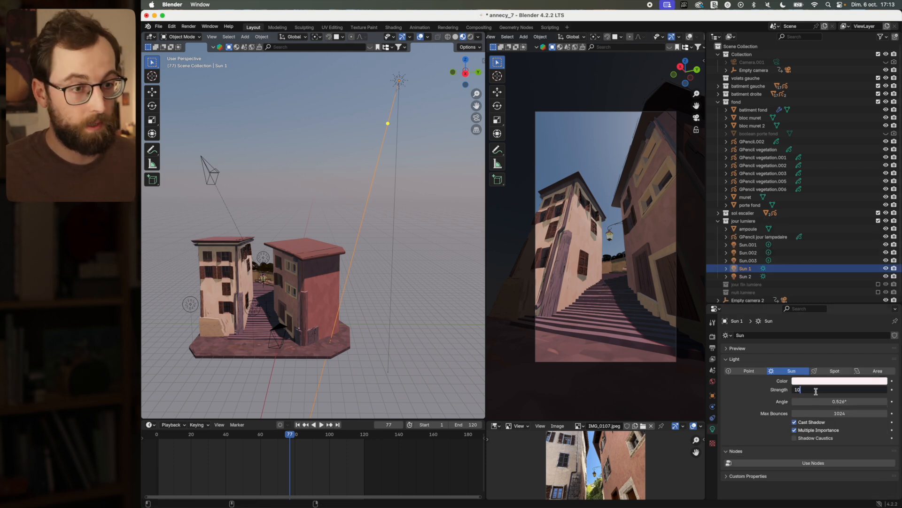
key("Return")
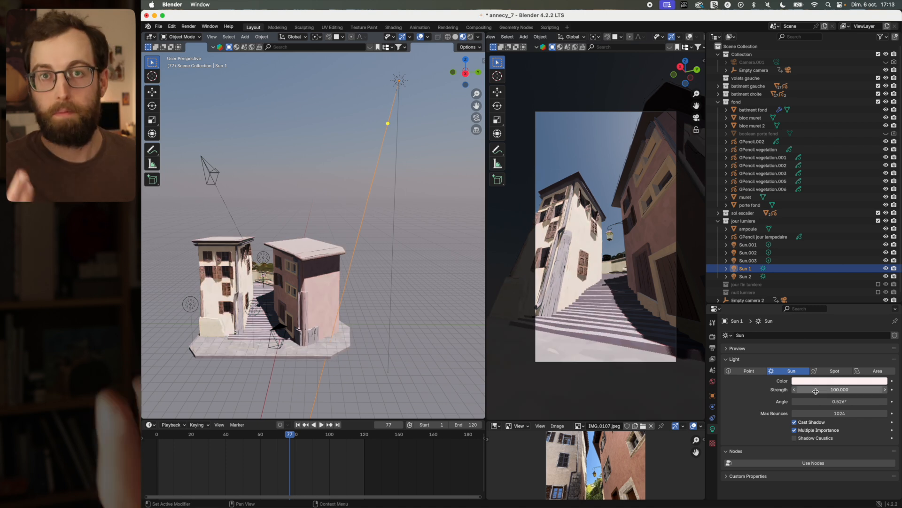
key("super+z")
left_click(794, 422)
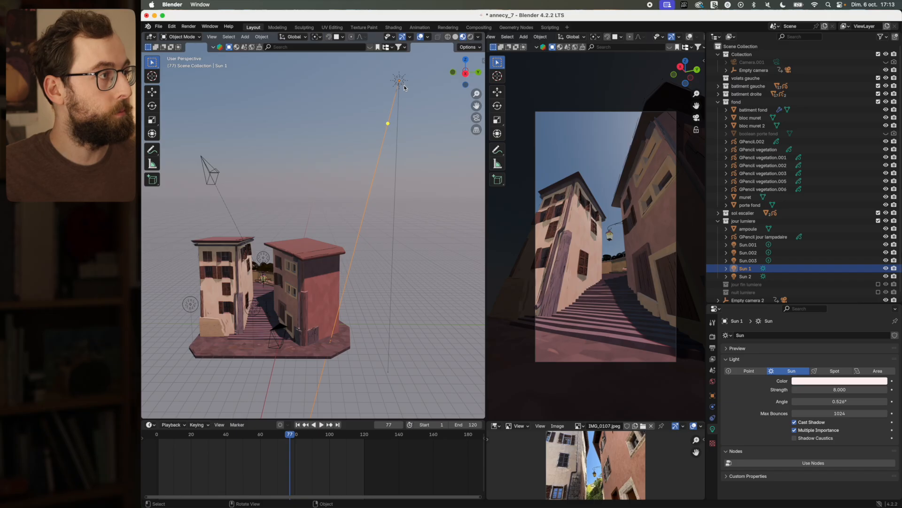
Inspect the light colour of Sun 2, which sits at the same place as Sun 1
key("KP_Decimal")
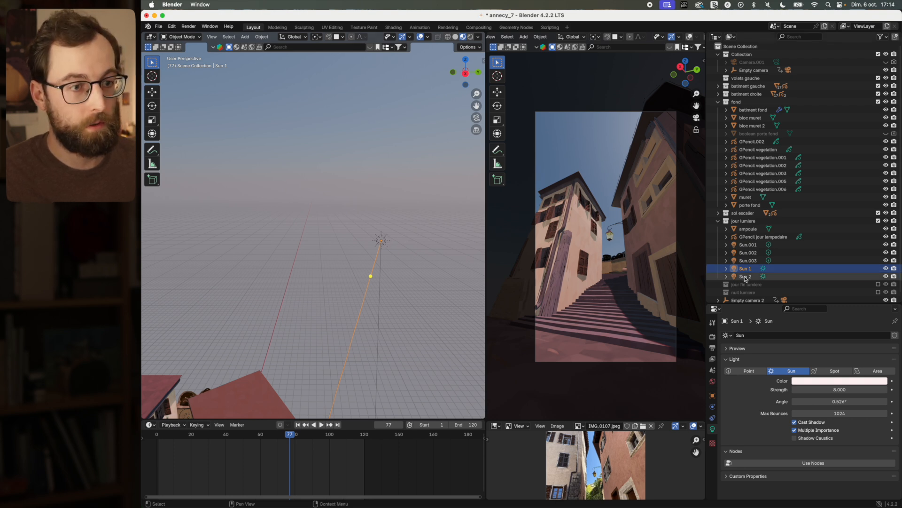
left_click(799, 278)
left_click(818, 382)
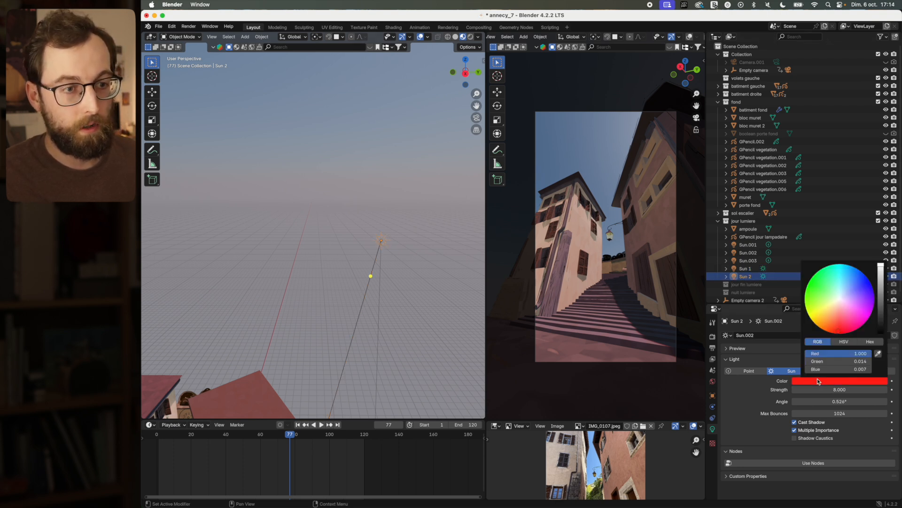
key("Home")
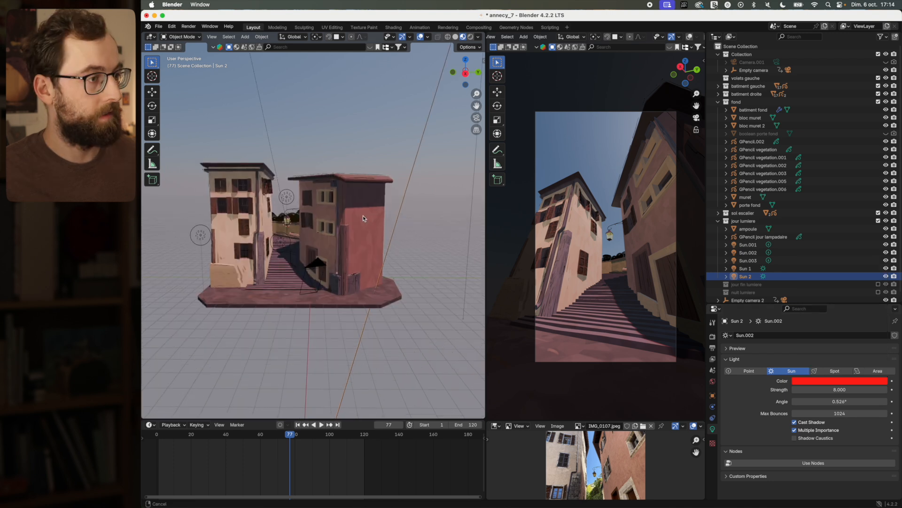
Rotate Sun 2 slightly about the X axis to offset its shadow edge on the stairs from Sun 1's
scroll(620, 332, "up", 10, "ctrl")
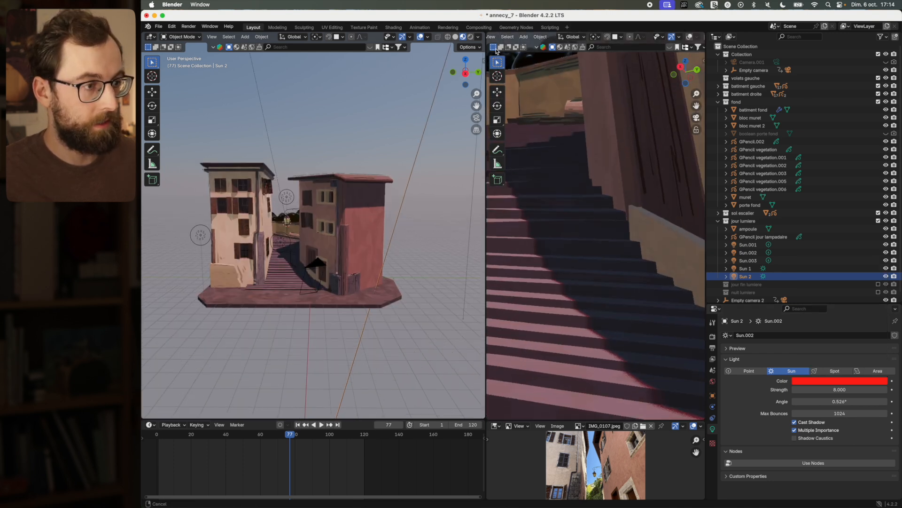
scroll(400, 251, "up", 8, "shift")
key("r")
key("x")
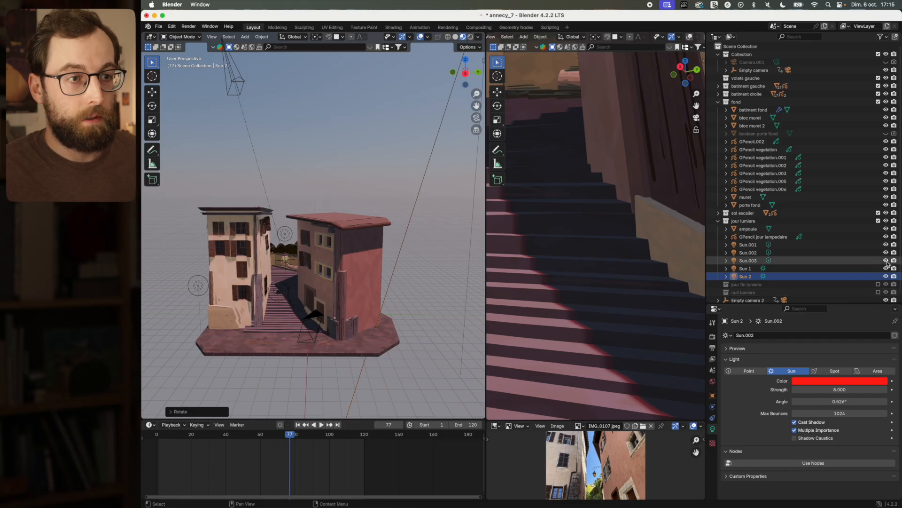
Hide the three point lights Sun.001, Sun.002 and Sun.003 in the viewport and check the camera view
left_click_drag(886, 261, 887, 245)
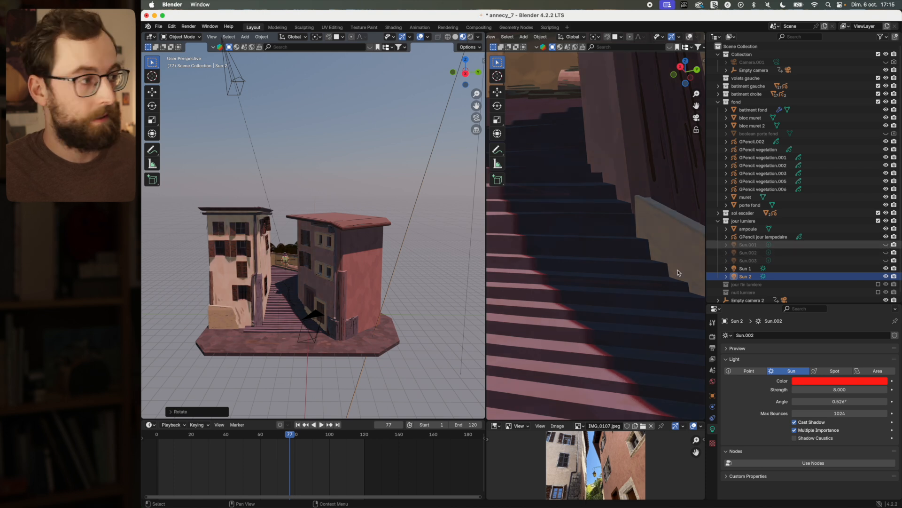
middle_click_drag(312, 317, 350, 313, "shift")
scroll(546, 324, "up", 2)
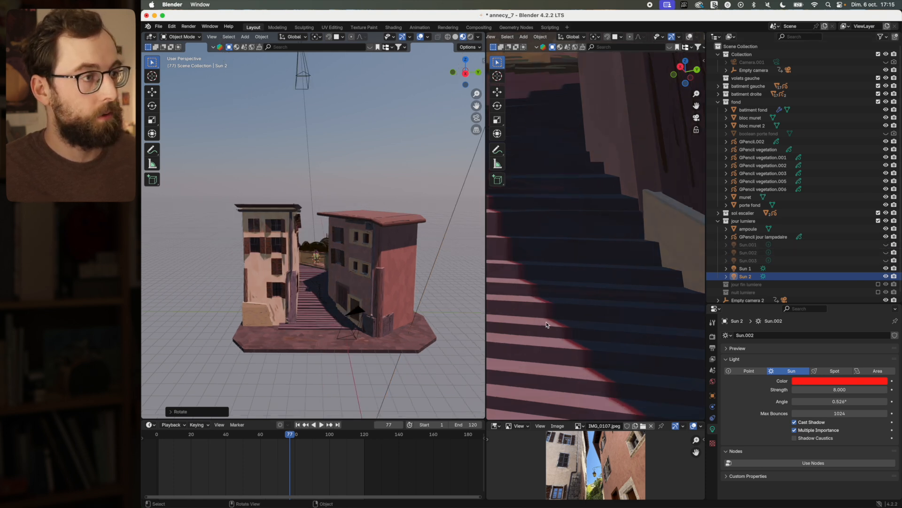
scroll(546, 323, "down", 6)
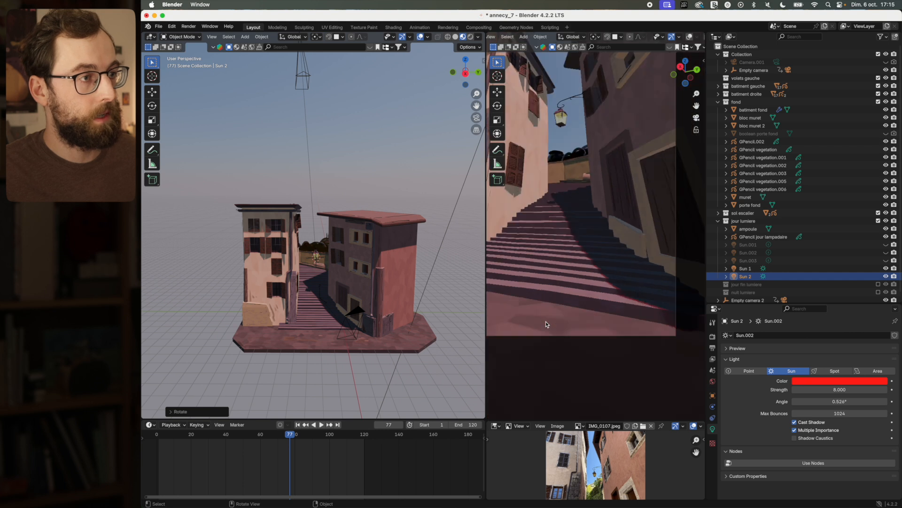
scroll(545, 324, "down", 5)
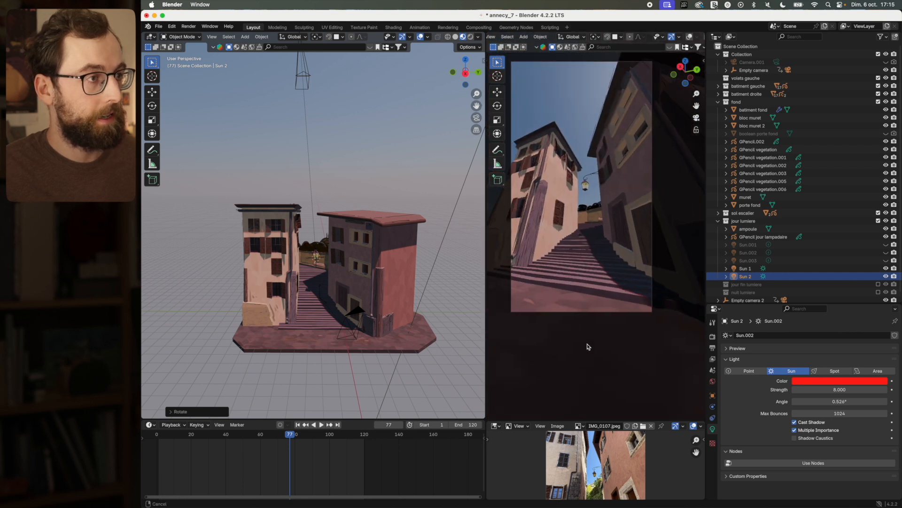
Rename the three hidden point lights Point.001, Point.002 and Point.003, and show Point.003 again
left_click(777, 261)
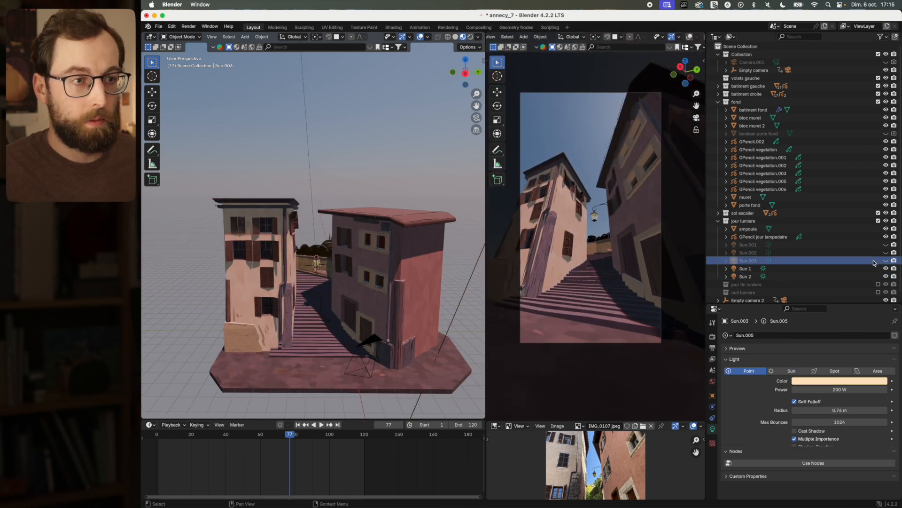
left_click(747, 244)
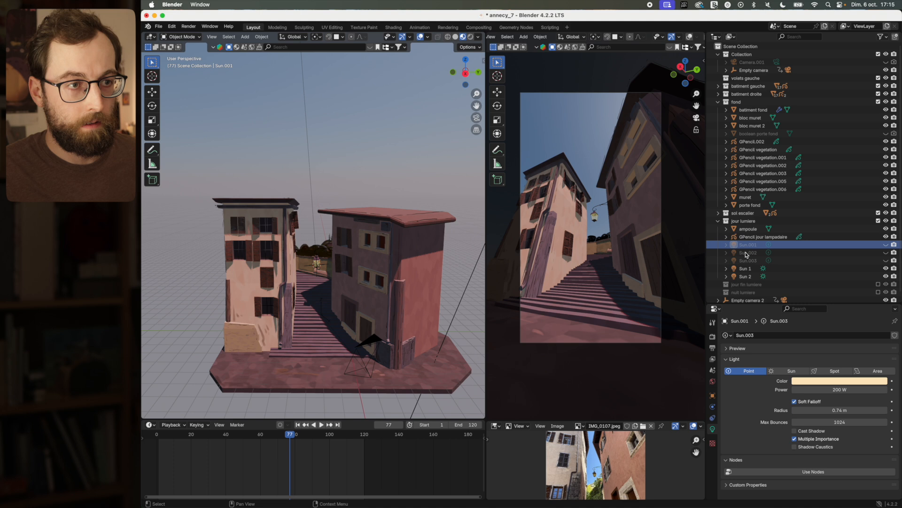
double_click(744, 245)
type("Point")
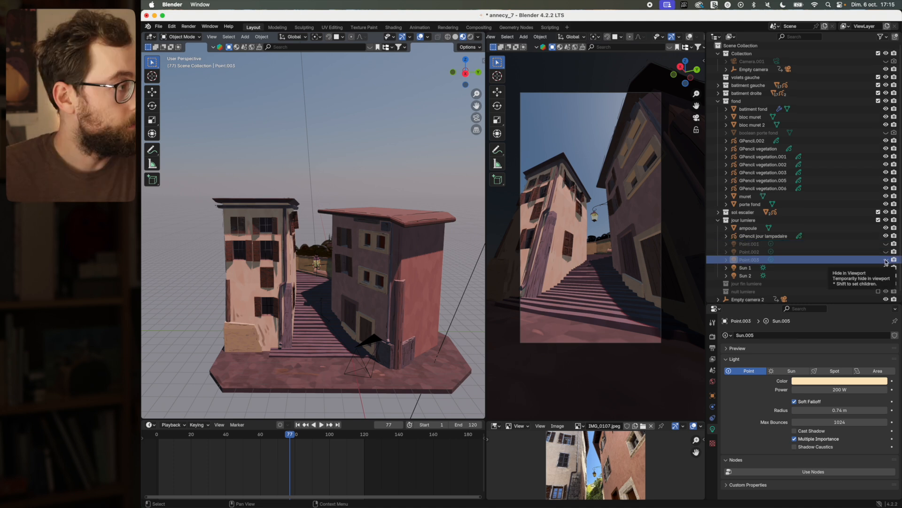
left_click(887, 261)
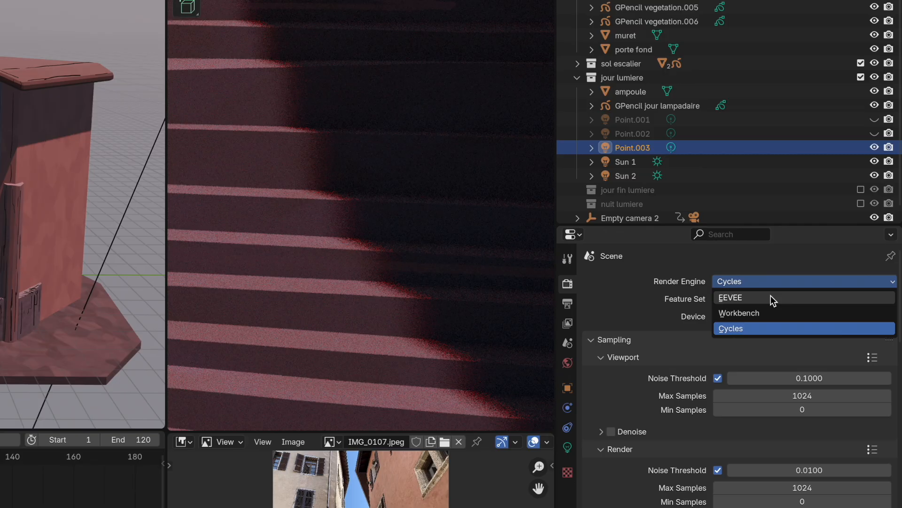
Switch the render engine to EEVEE to compare the shadow edges on the stairs, and return to Cycles
left_click(771, 295)
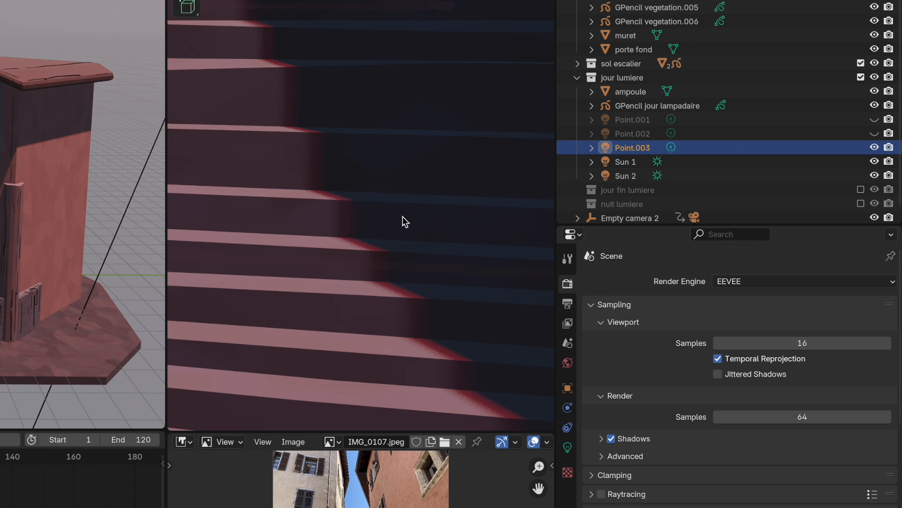
left_click(742, 281)
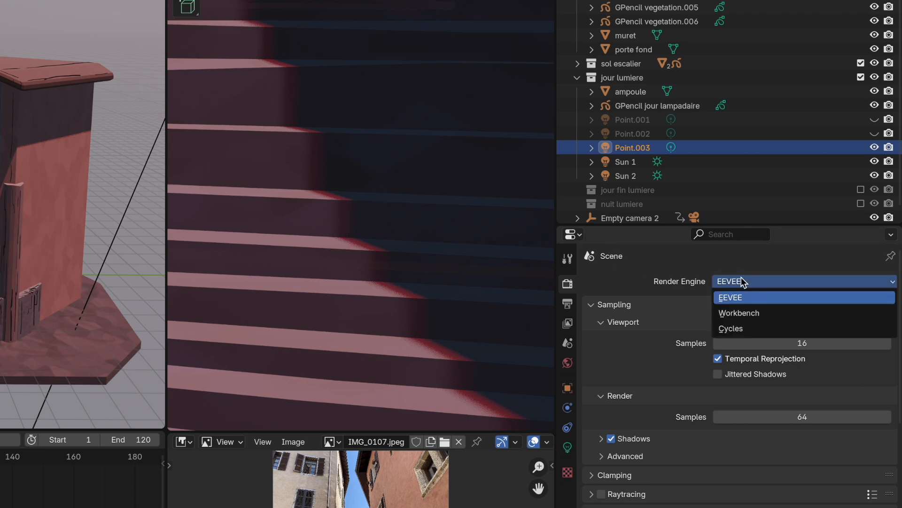
left_click(729, 323)
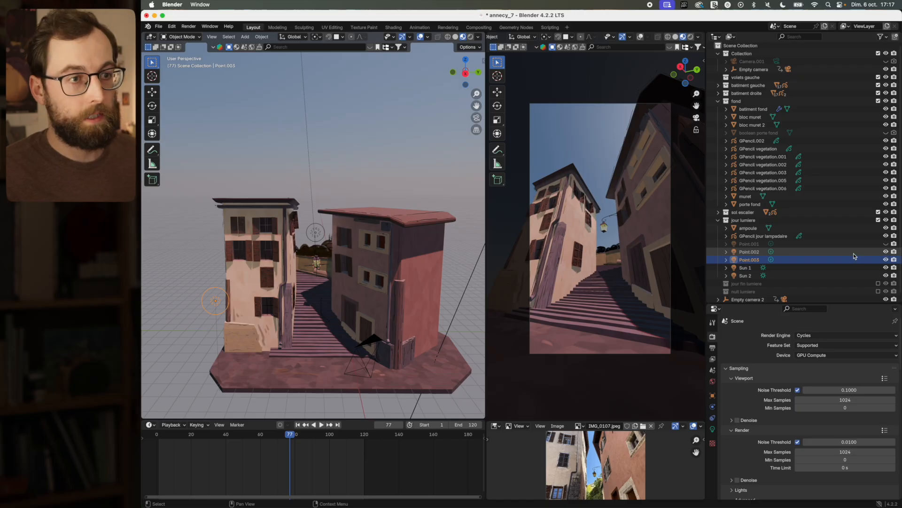
Toggle Point.002 and Point.001 off and on to compare their fill light, leaving all three point lights shown
left_click(855, 251)
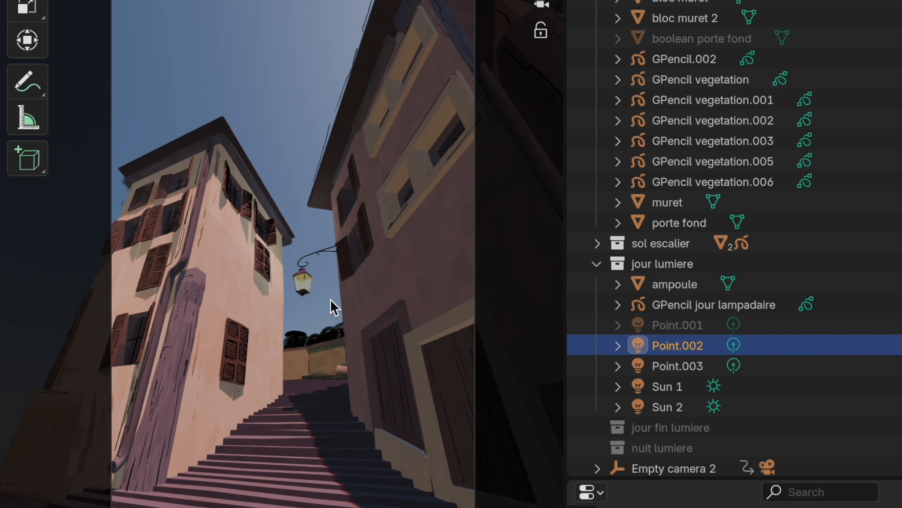
key("h")
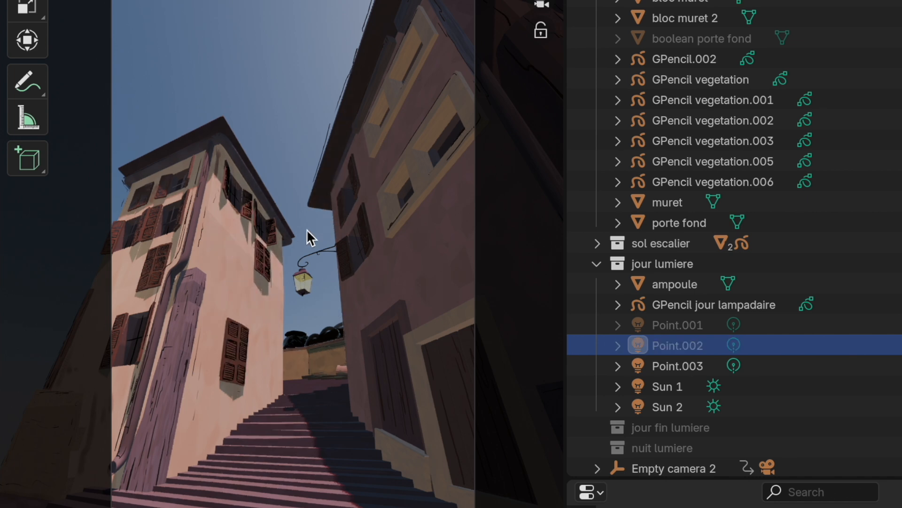
key("alt+h")
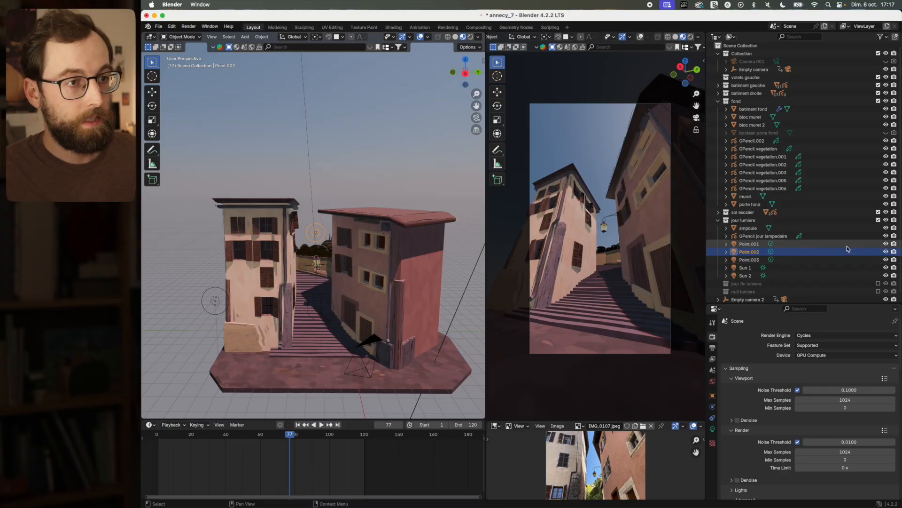
left_click(592, 277)
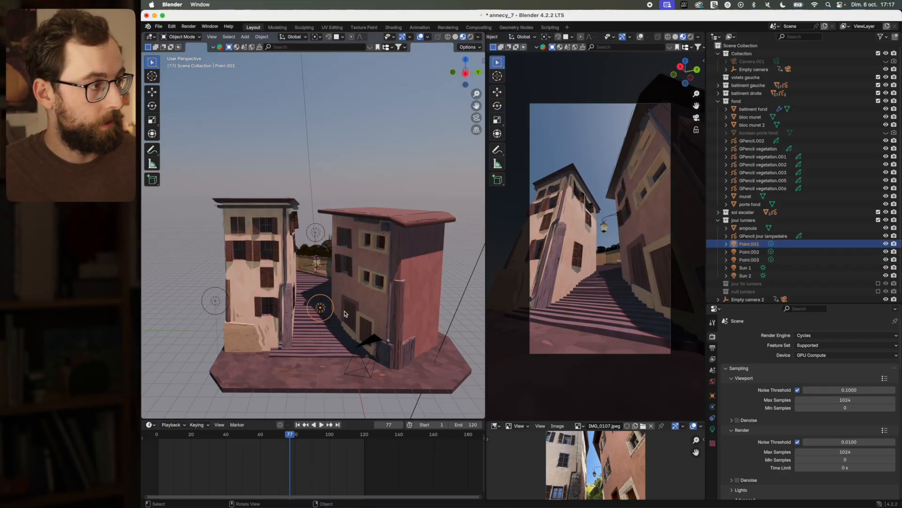
key("h")
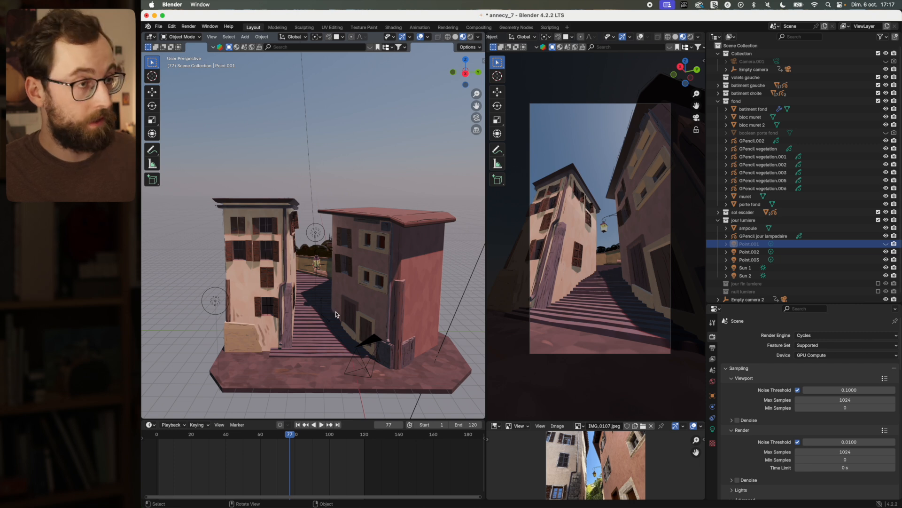
key("alt+h")
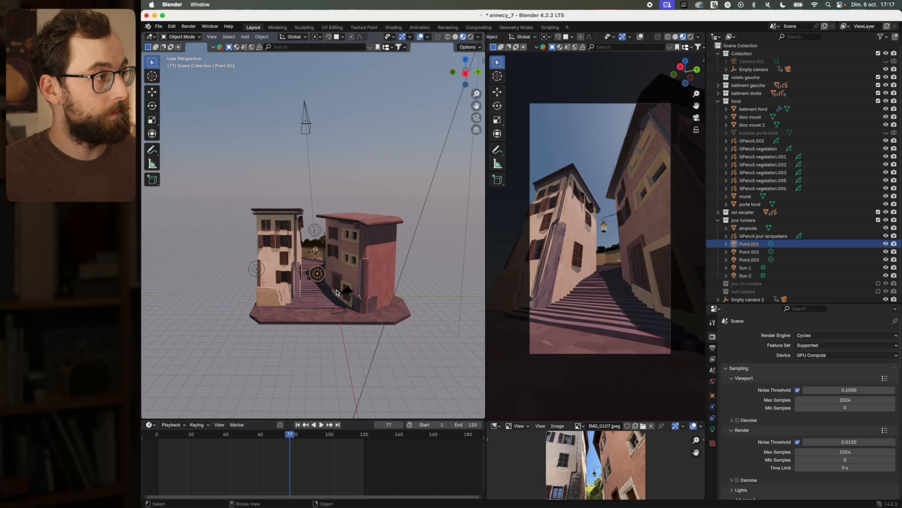
Try rotating Sun 1 and Sun 2 together about the X axis
left_click_drag(428, 78, 446, 92)
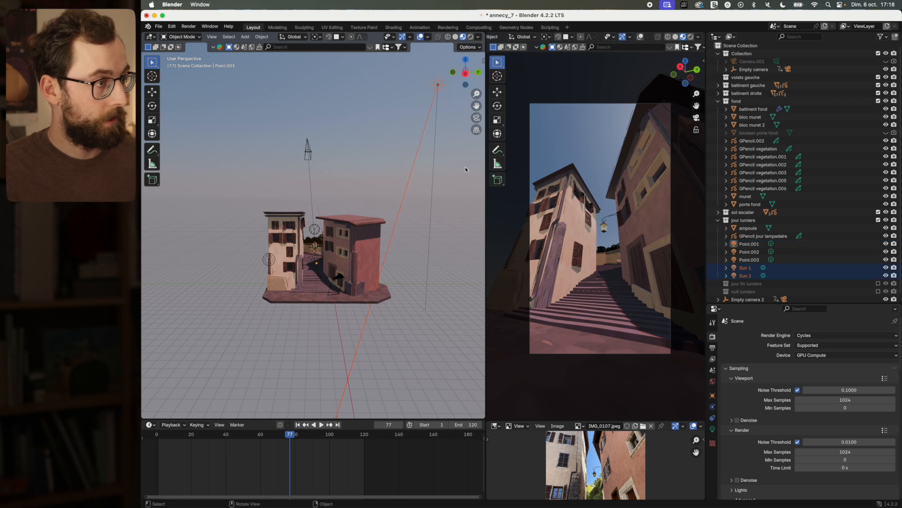
key("r")
key("x")
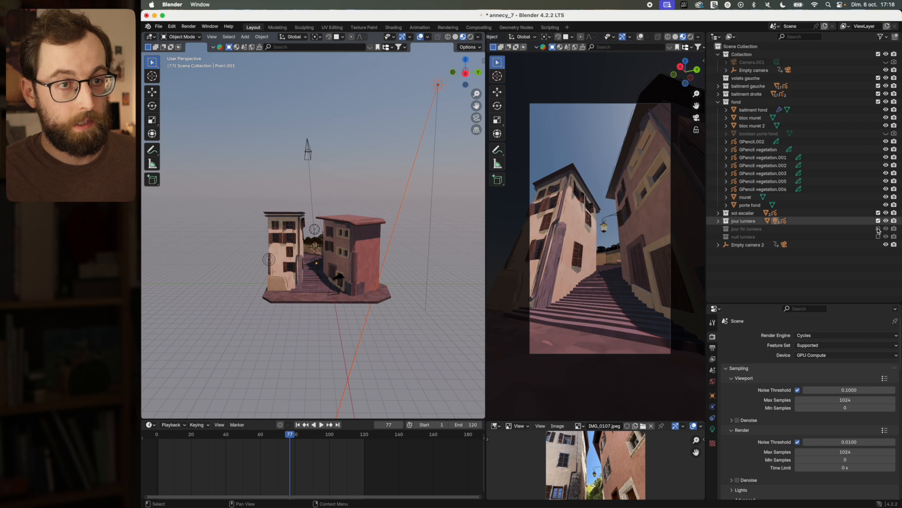
Exclude the jour lumiere collection and enable the jour fin lumiere collection instead
left_click(878, 221)
left_click(878, 229)
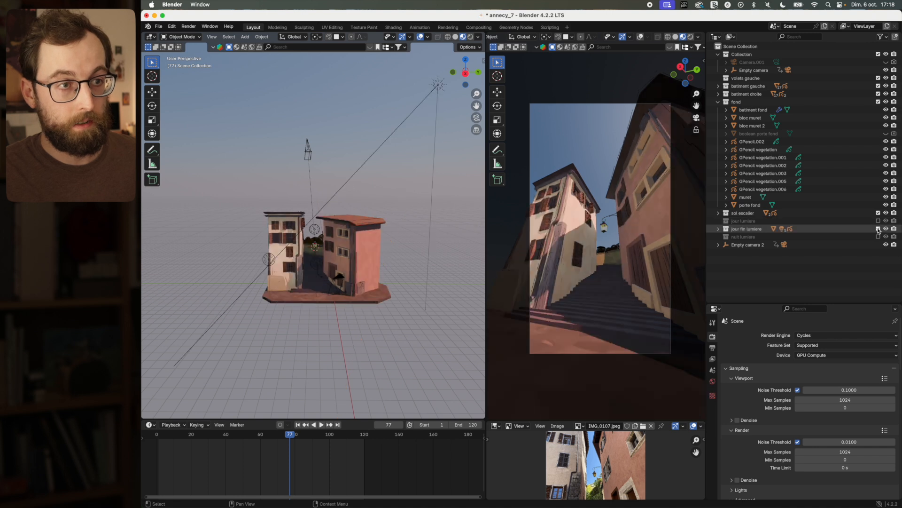
Expand the jour fin lumiere collection and switch the scene's world from jour to jour fin
left_click(718, 229)
left_click(713, 381)
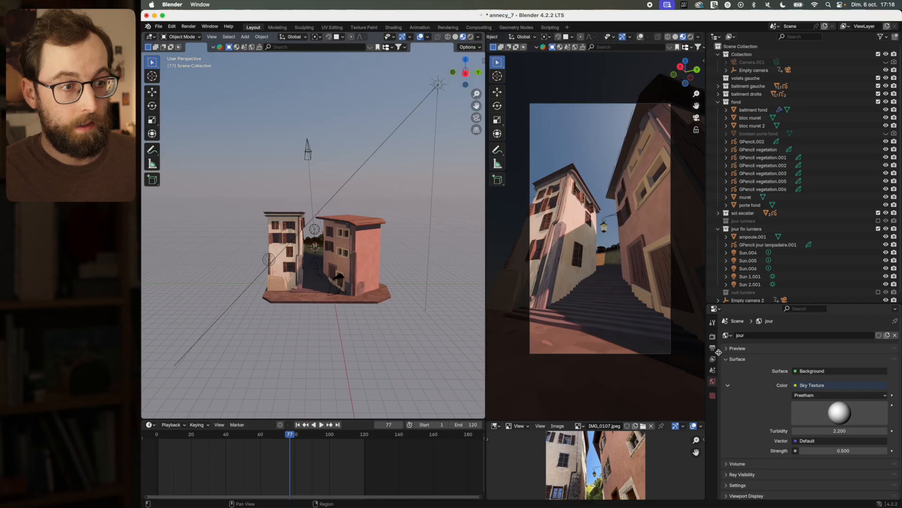
left_click(727, 336)
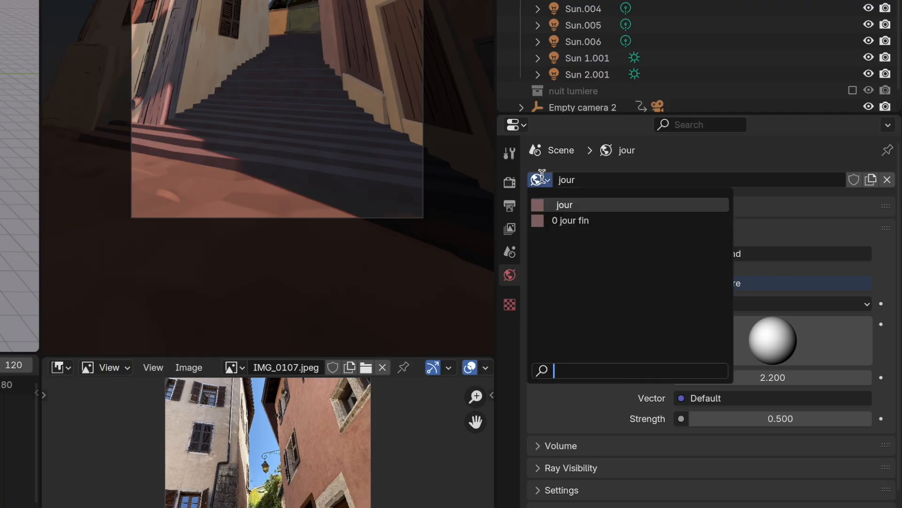
left_click(563, 221)
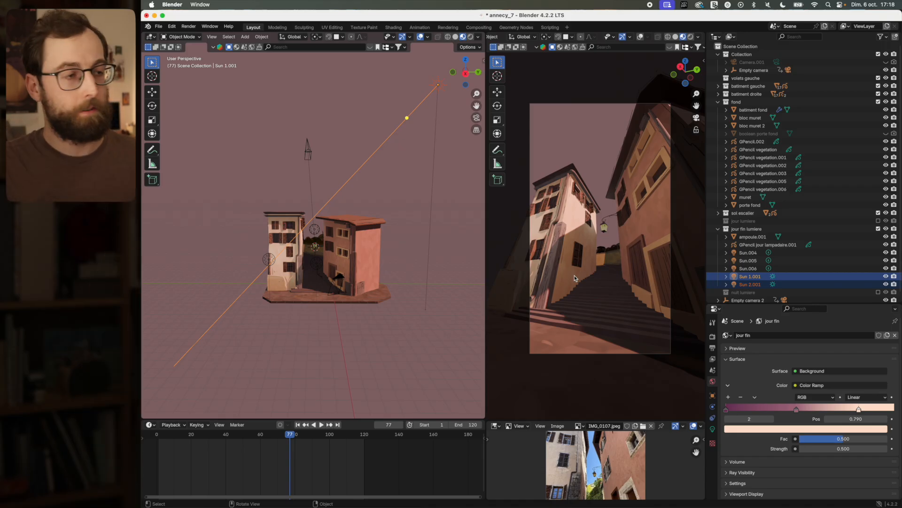
Examine the light settings of Sun.006, Sun.005 and Sun.004, including Sun.004's colour, and the jour fin world's Color Ramp
left_click(742, 270)
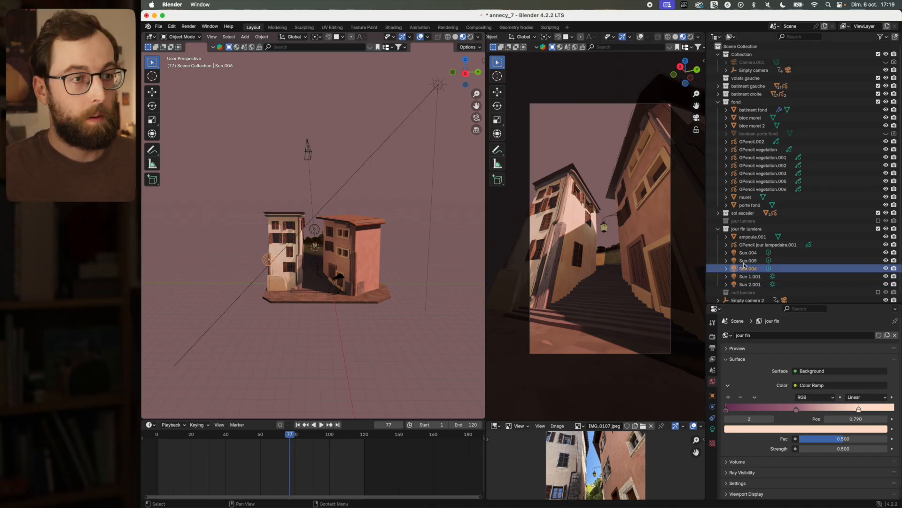
left_click(748, 261)
left_click(712, 429)
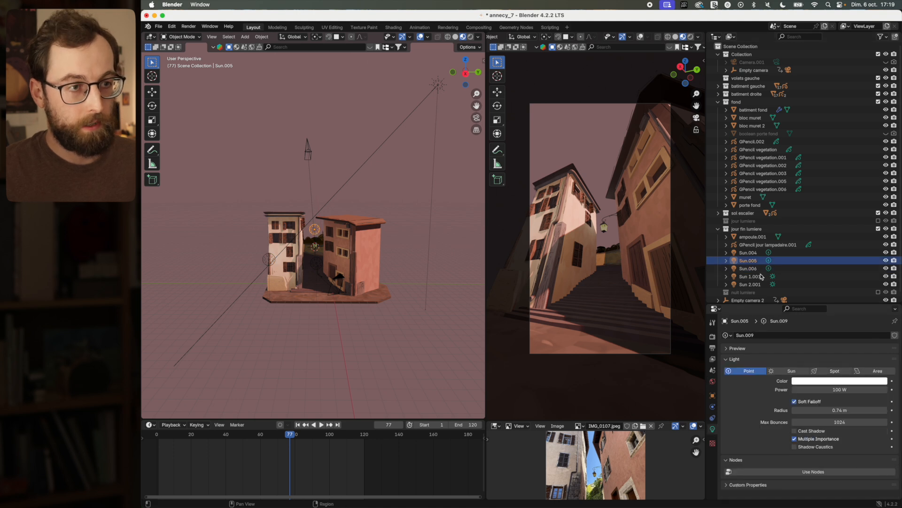
left_click(750, 254)
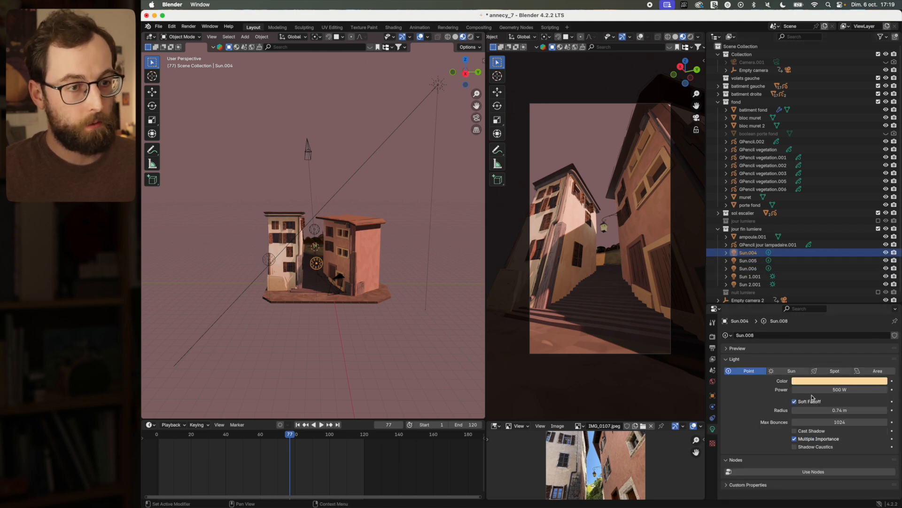
left_click(830, 381)
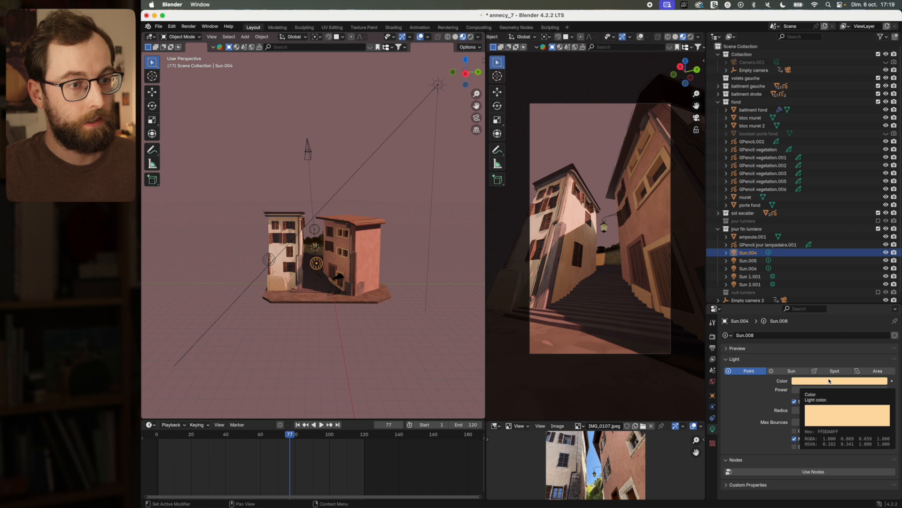
left_click(712, 381)
left_click(808, 385)
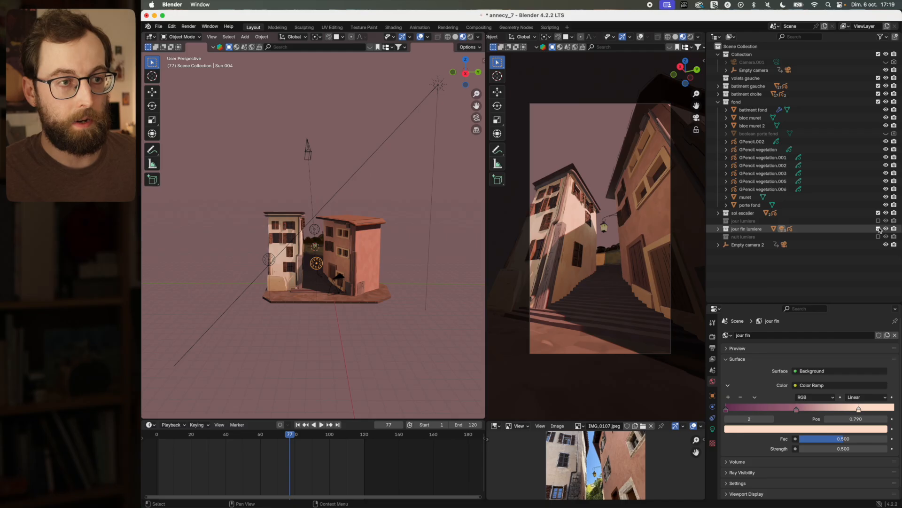
Exclude the jour fin lumiere collection, enable nuit lumiere instead, and copy the world under the name nuit
left_click(878, 237)
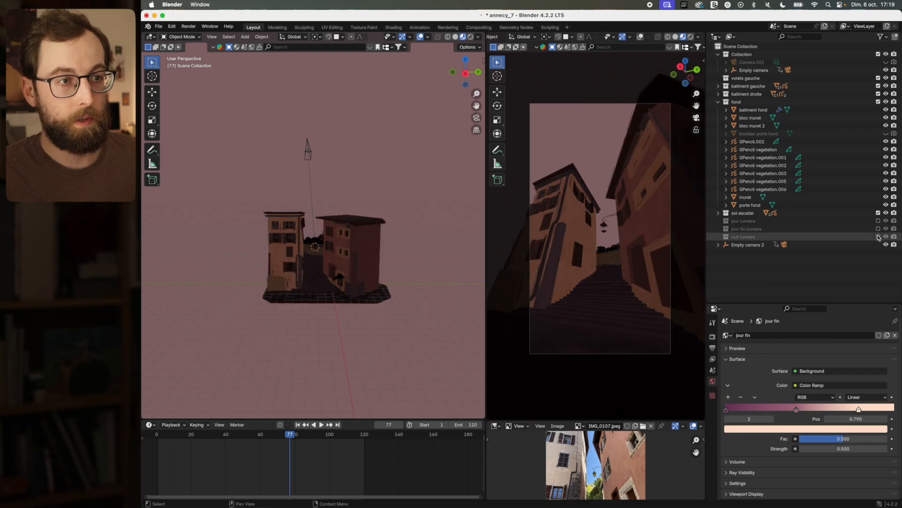
left_click(878, 237)
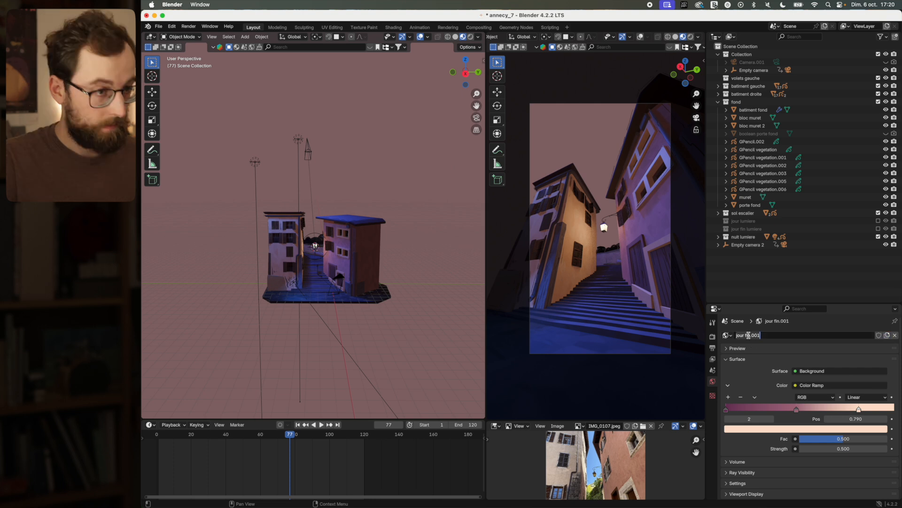
Give the nuit world's colour a Preetham Sky Texture and turn its sun direction until the sky is deep night blue
left_click(815, 387)
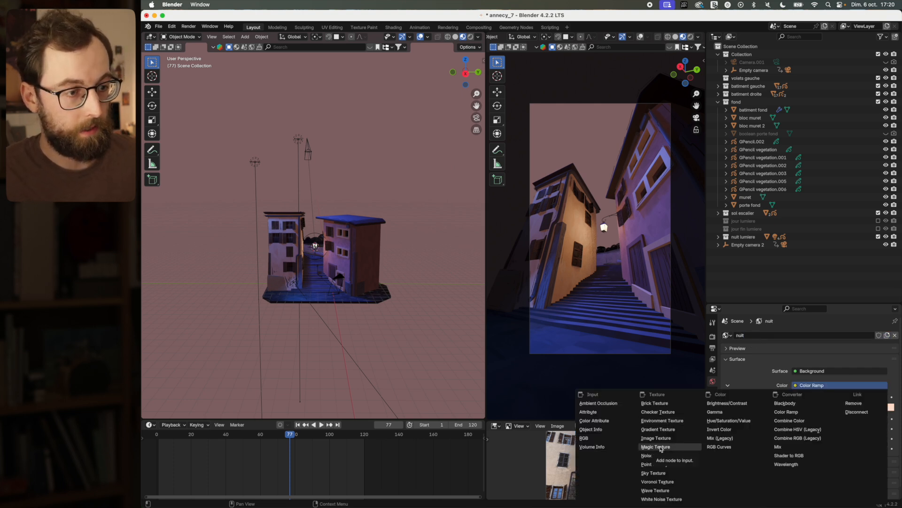
left_click(653, 473)
left_click(840, 395)
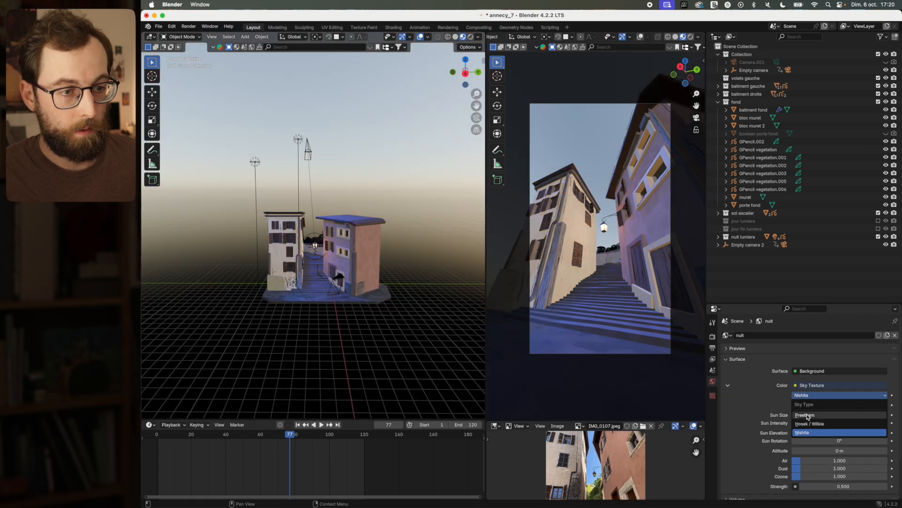
left_click(835, 416)
left_click_drag(835, 417, 841, 409)
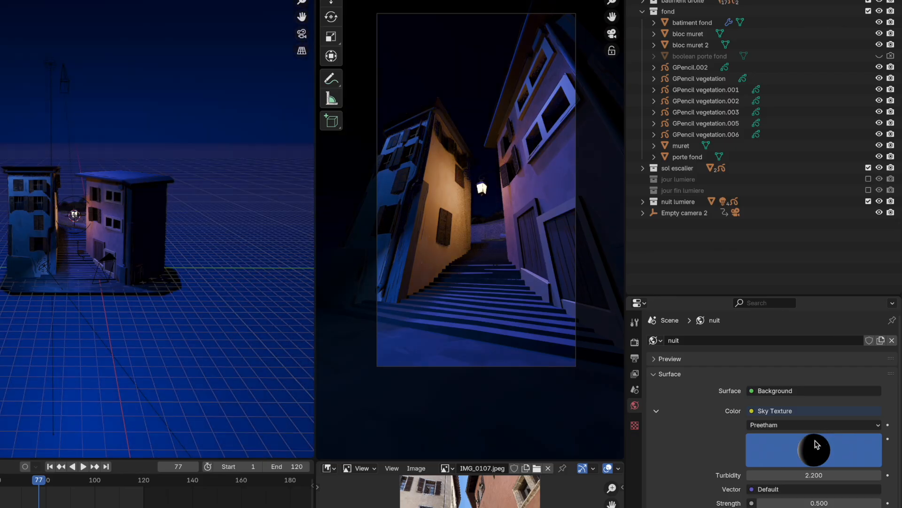
left_click_drag(808, 449, 797, 453)
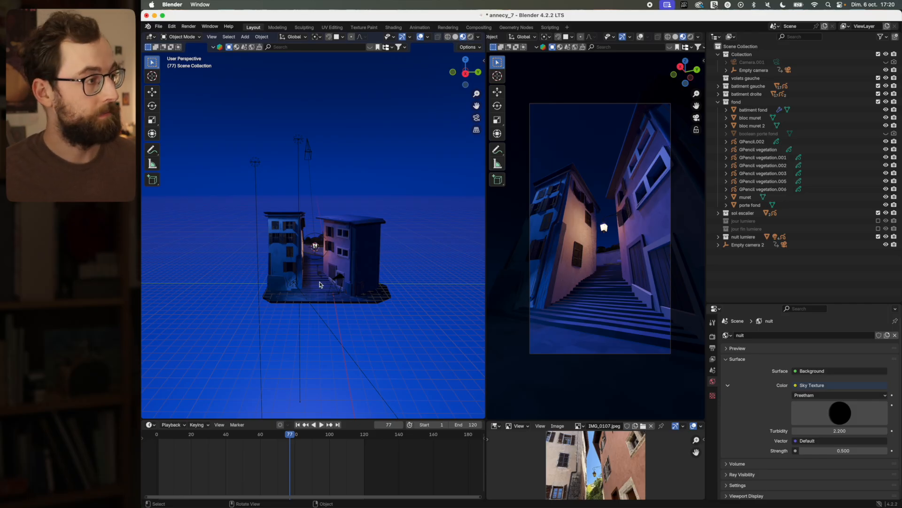
Select the point light in the street lantern, check its orange colour, and adjust its radius
scroll(320, 286, "up", 10)
middle_click_drag(332, 307, 326, 221, "shift")
middle_click_drag(335, 392, 335, 298, "shift")
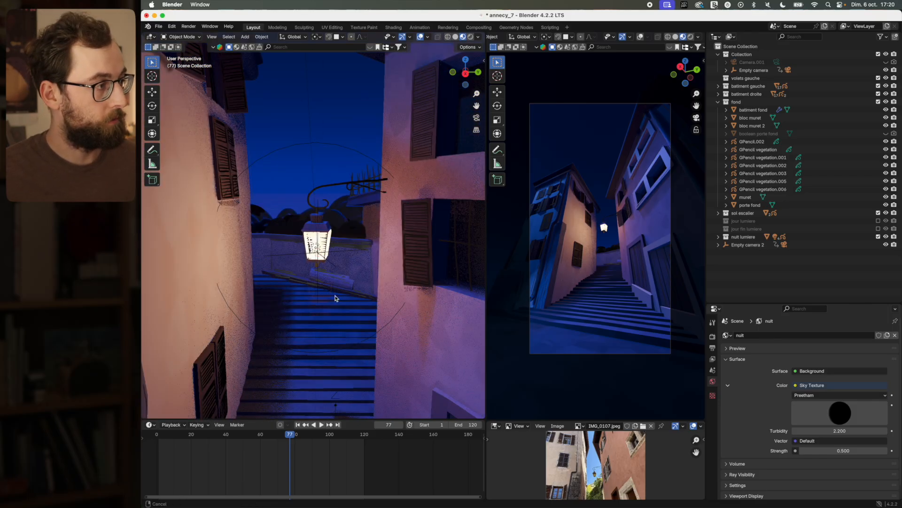
scroll(320, 282, "up", 1)
left_click(316, 258)
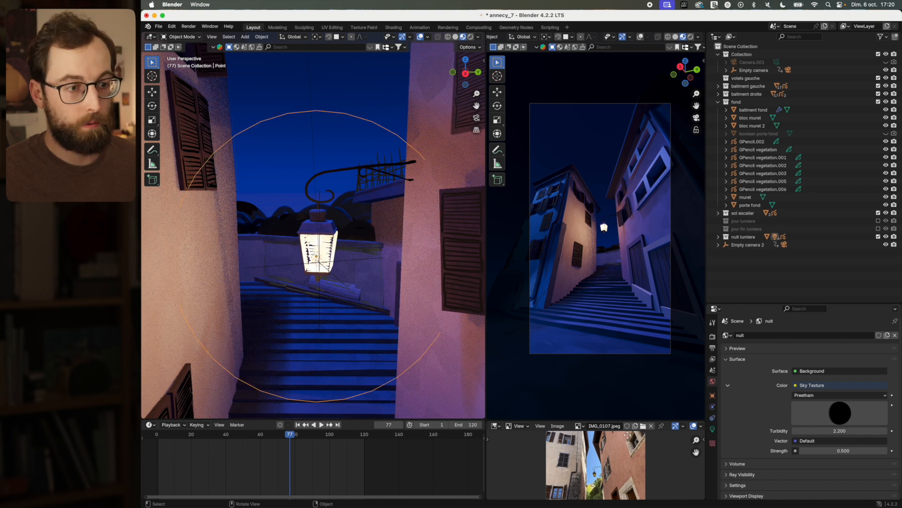
left_click(712, 428)
left_click(818, 382)
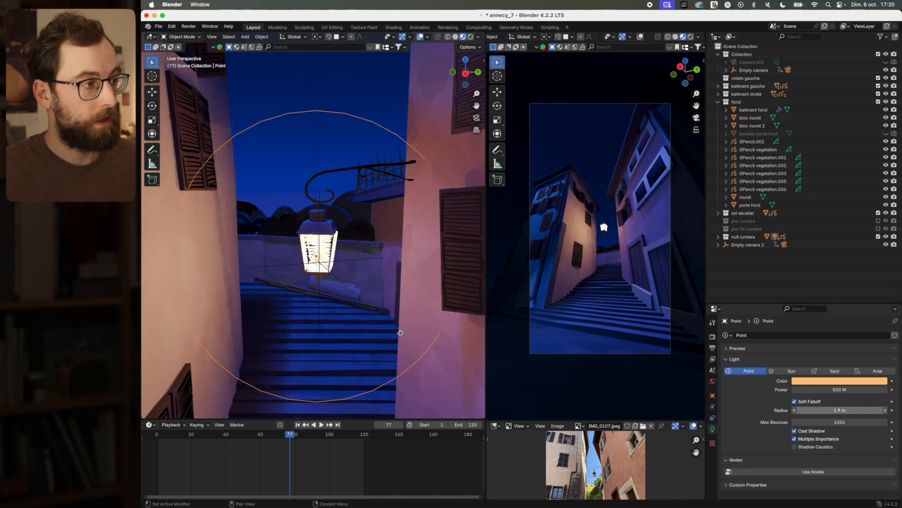
left_click_drag(832, 410, 853, 410)
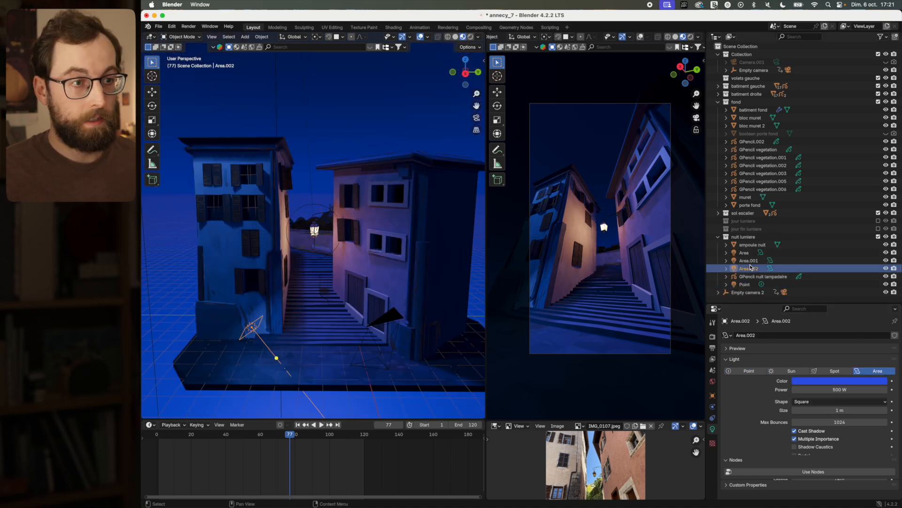
Hide the three area lights and toggle Scene World off and on to compare the sky's contribution
left_click_drag(886, 268, 886, 254)
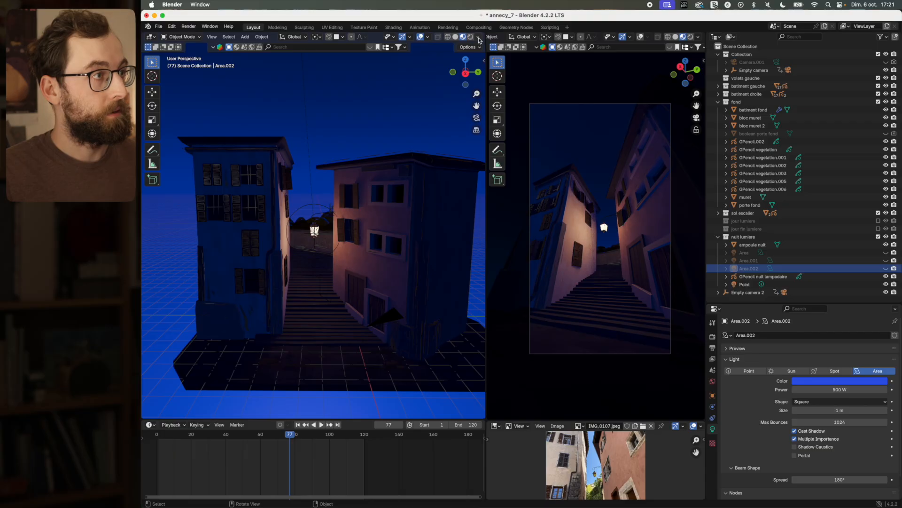
left_click(478, 37)
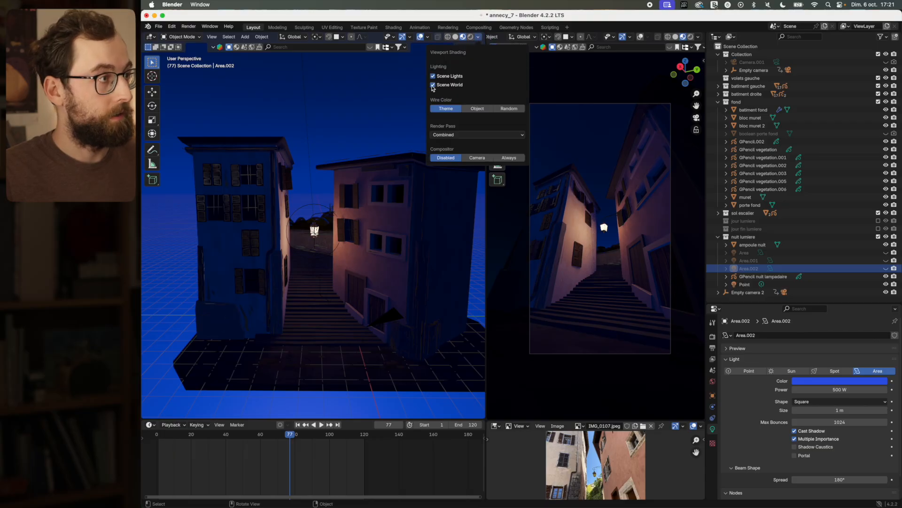
left_click(432, 85)
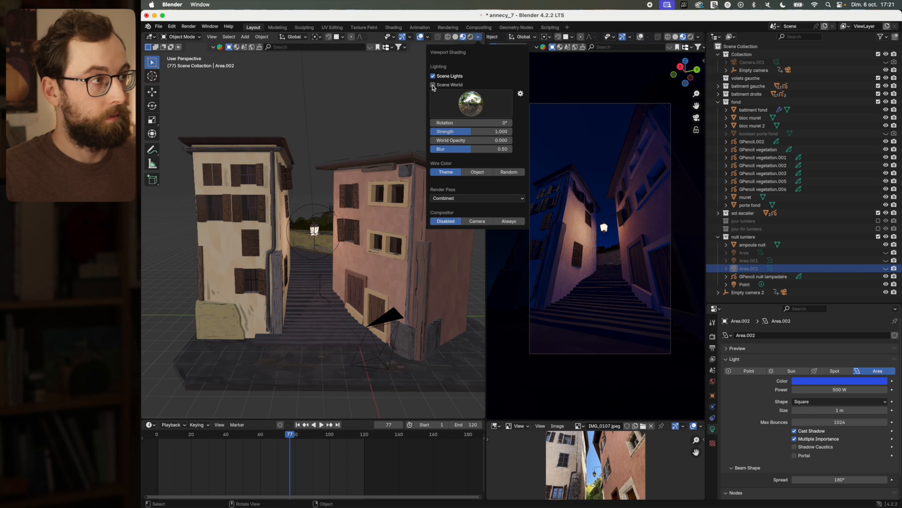
left_click(433, 85)
left_click(433, 86)
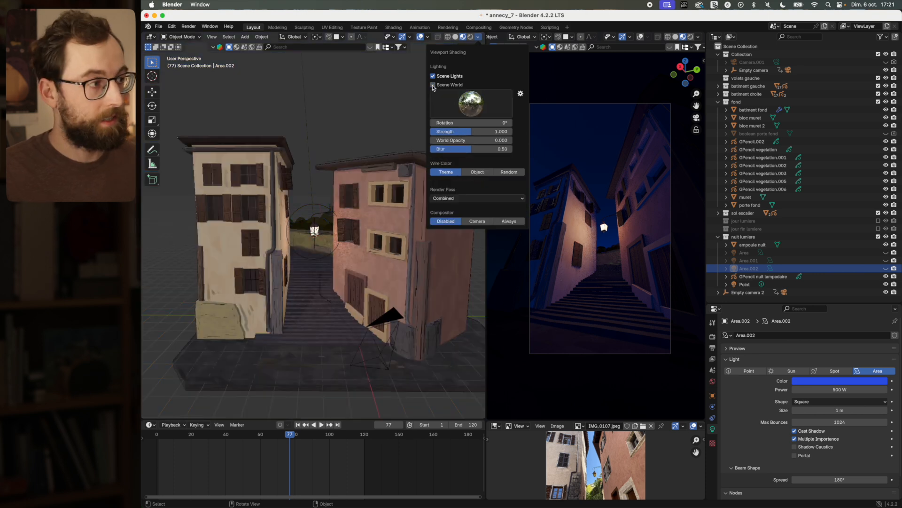
left_click(433, 85)
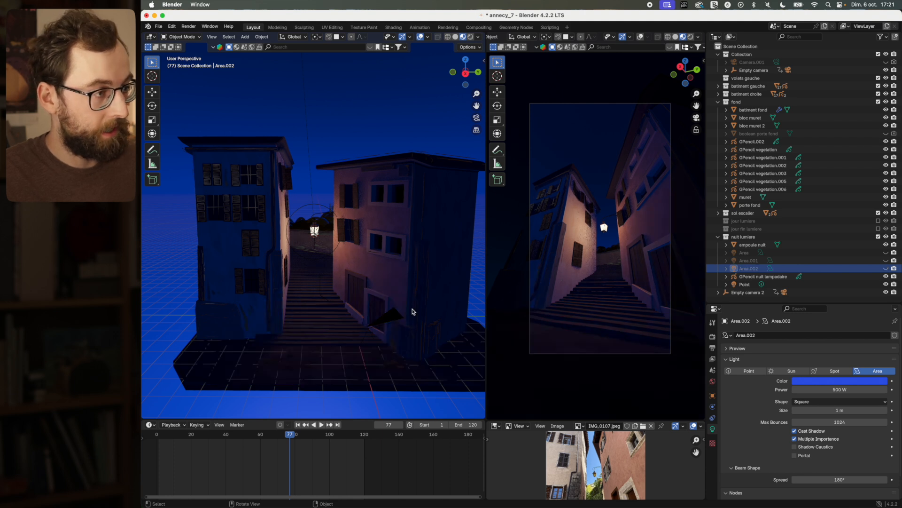
Show the area lights again one by one, toggling Area.001 to compare its effect on the facades
left_click(440, 187)
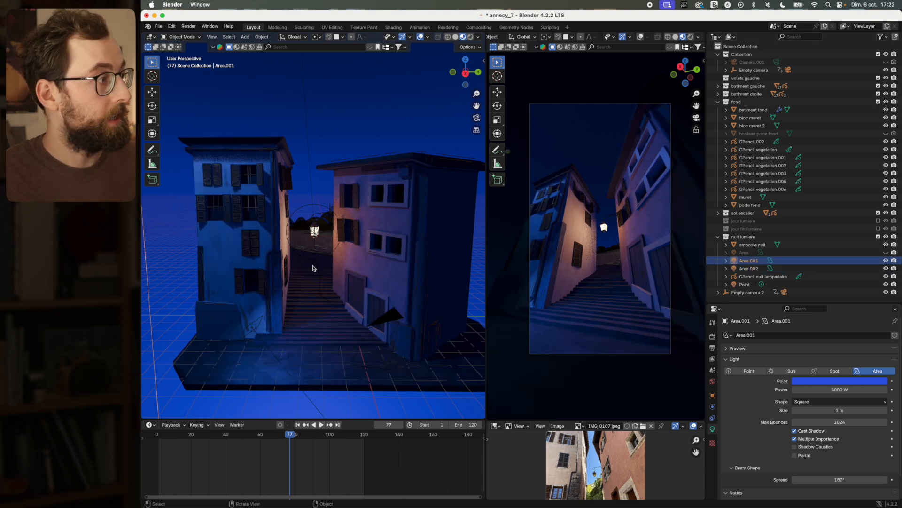
scroll(314, 269, "down", 5)
key("h")
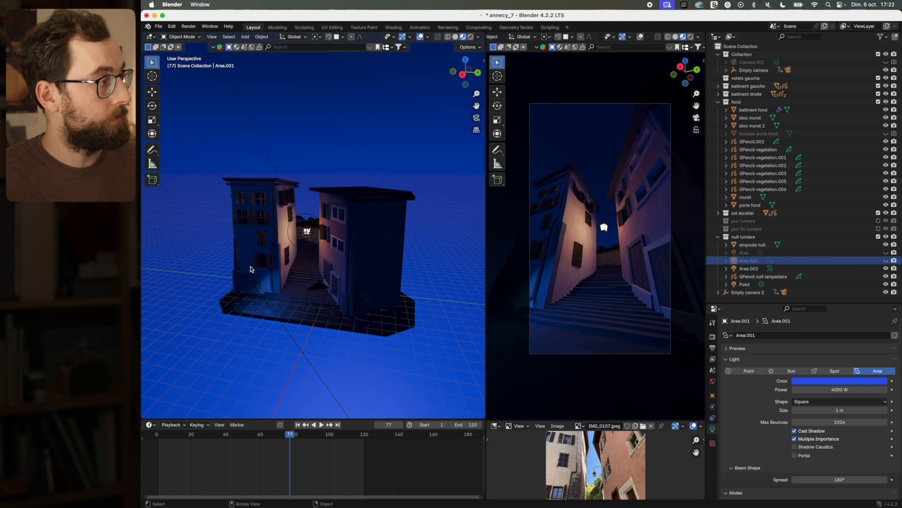
key("alt+h")
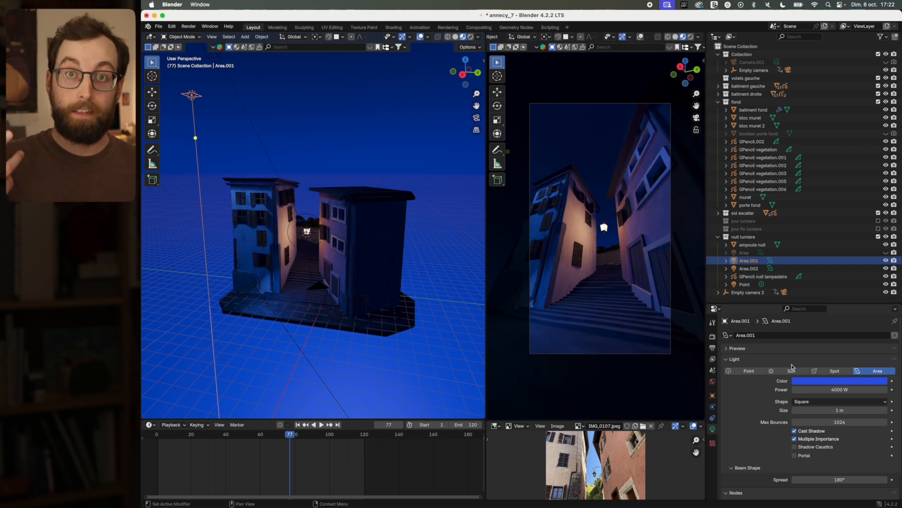
left_click(886, 253)
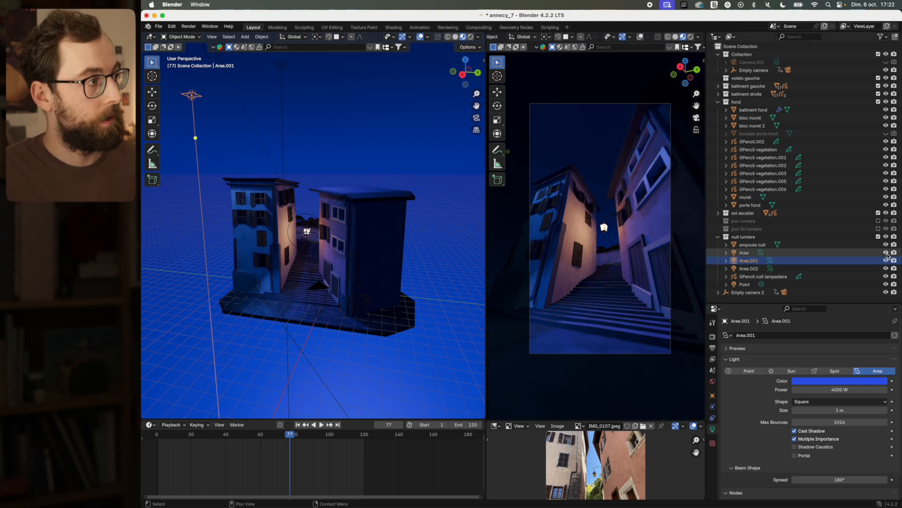
Select the overhead Area light, compare the roofs and stairs with it hidden, and restore it
left_click(857, 255)
scroll(305, 145, "up", 1)
scroll(308, 148, "down", 2)
middle_click_drag(306, 158, 306, 165)
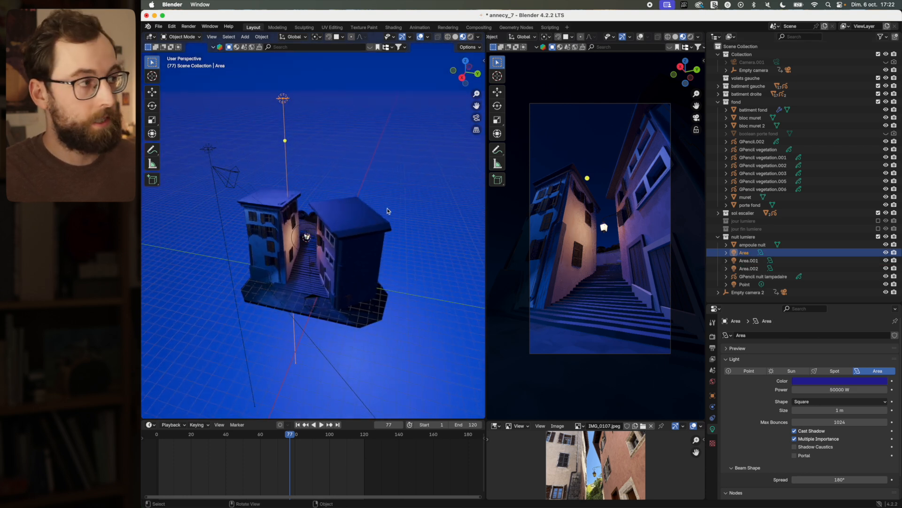
key("h")
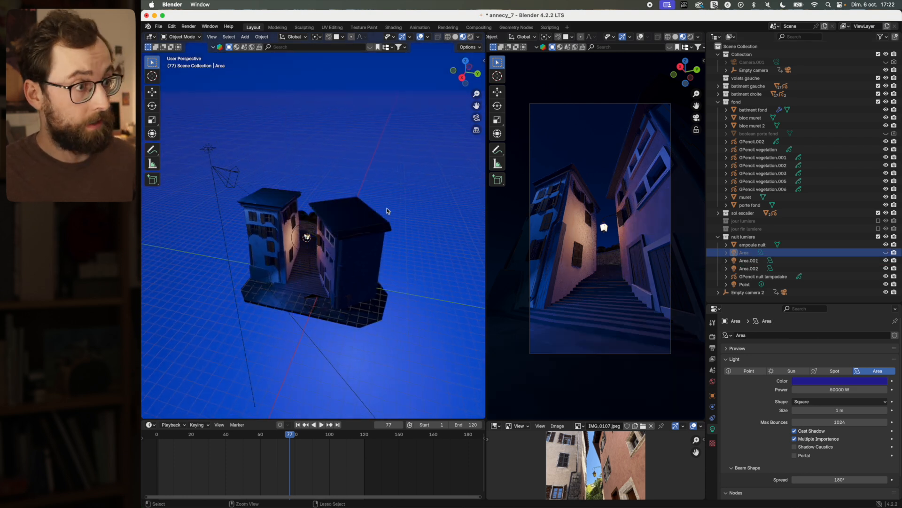
key("ctrl+z")
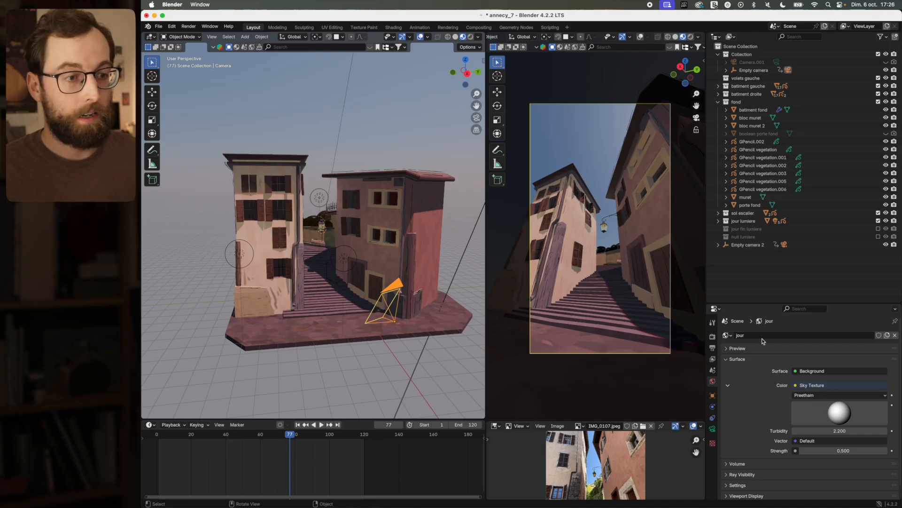
Try a 50 mm focal length on the camera, and set it back to 15 mm
left_click(713, 429)
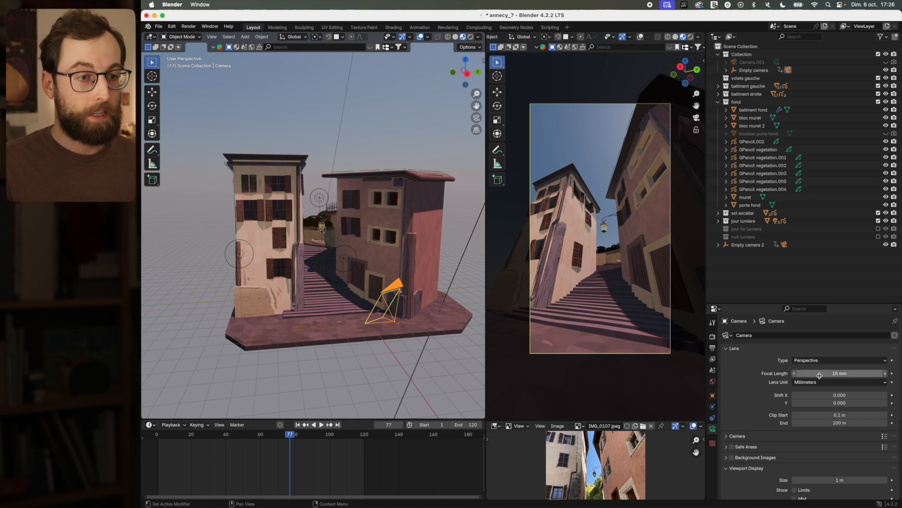
key("Return")
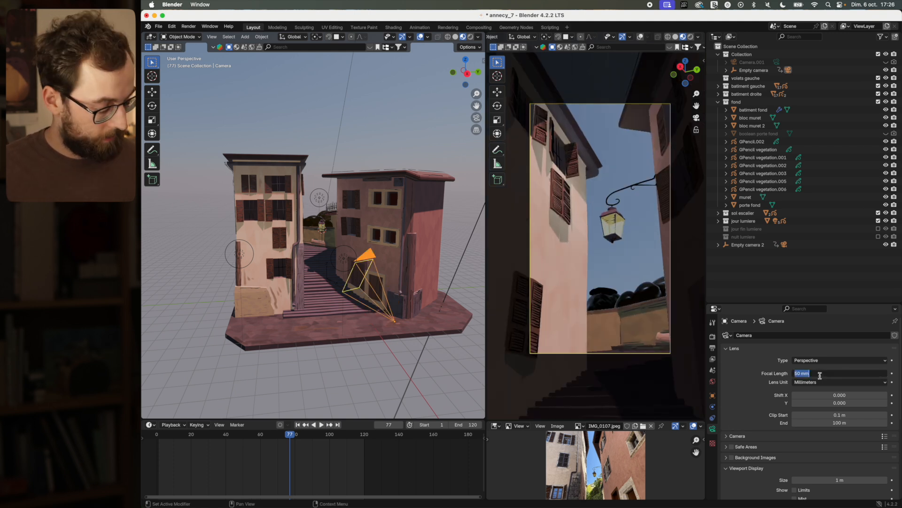
key("Return")
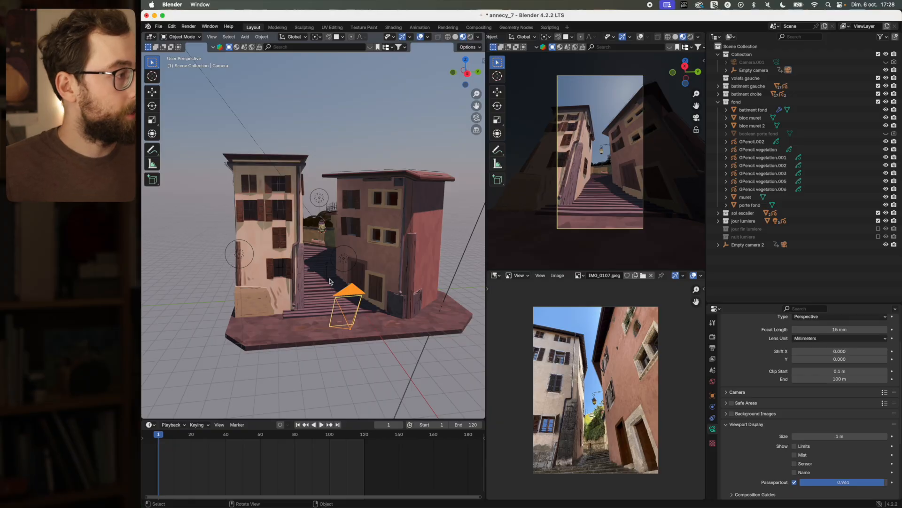
Parent the street-level camera to Empty camera with the Object option, and try moving the empty to test the link
left_click(328, 271)
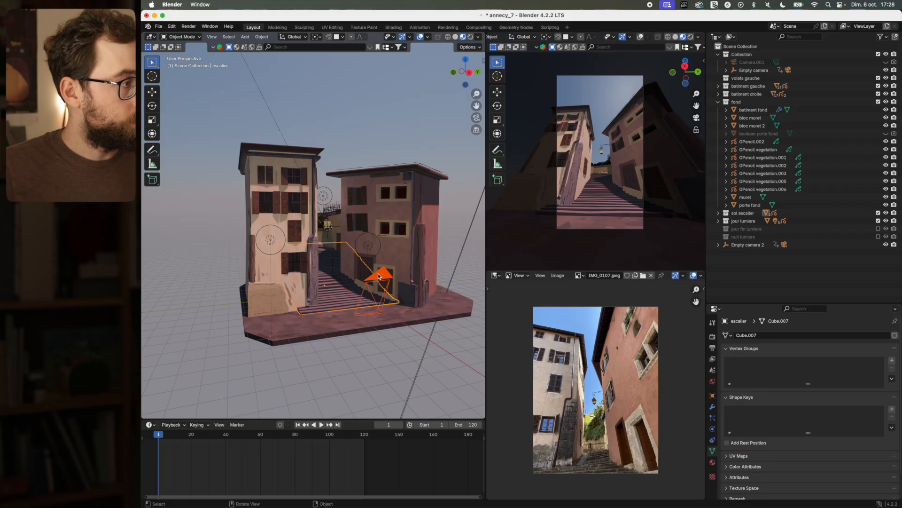
left_click(379, 276)
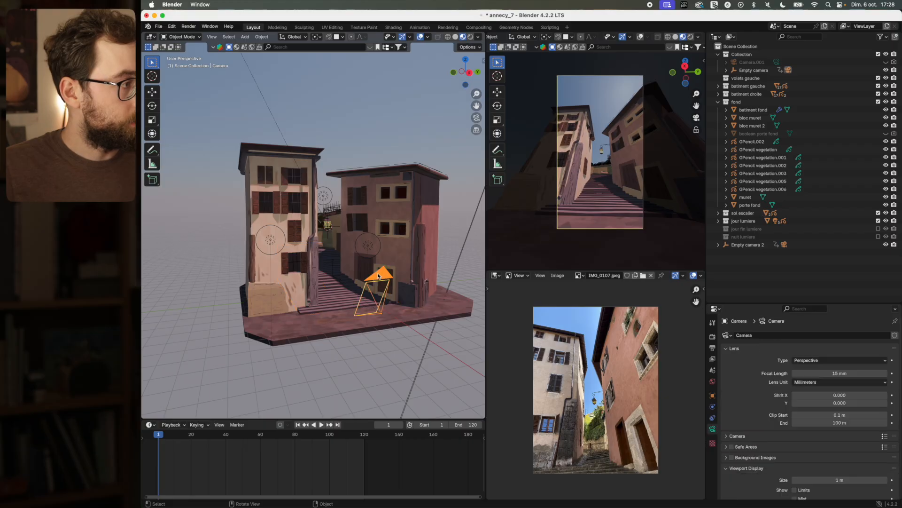
left_click(333, 266)
key("ctrl+p")
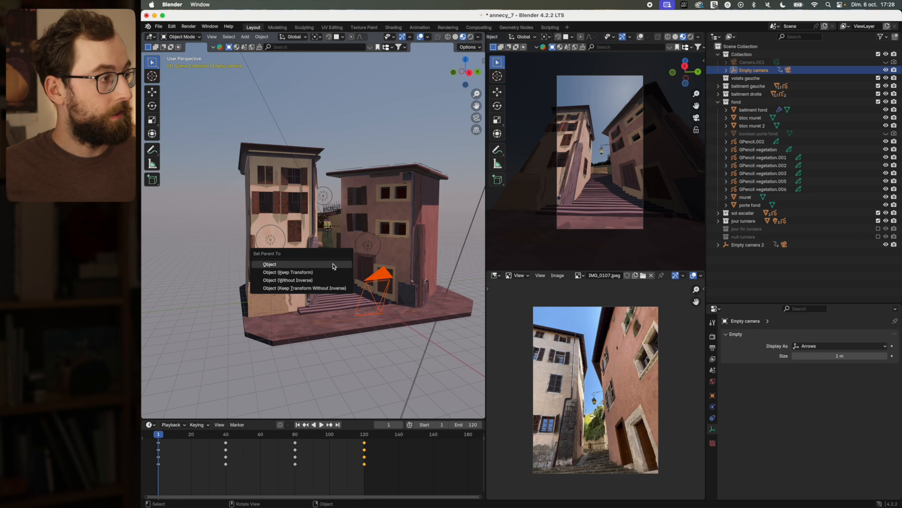
left_click(305, 264)
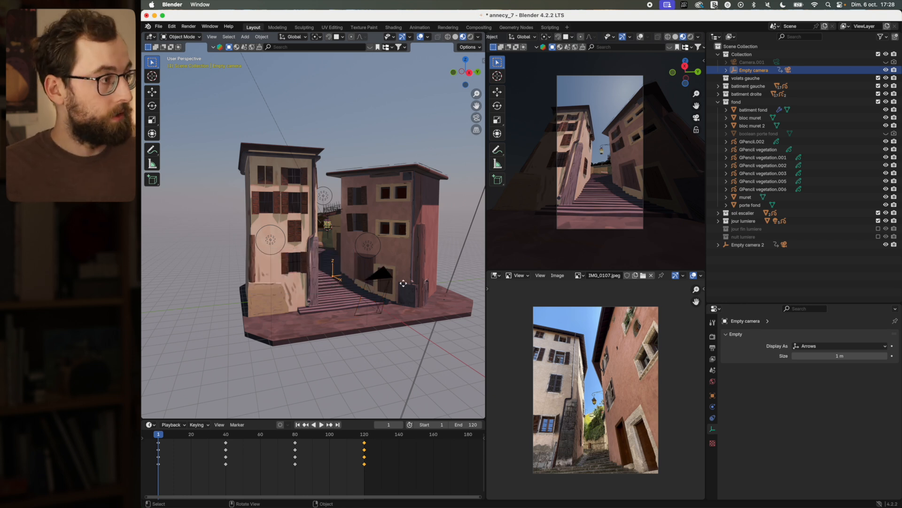
key("g")
right_click(368, 300)
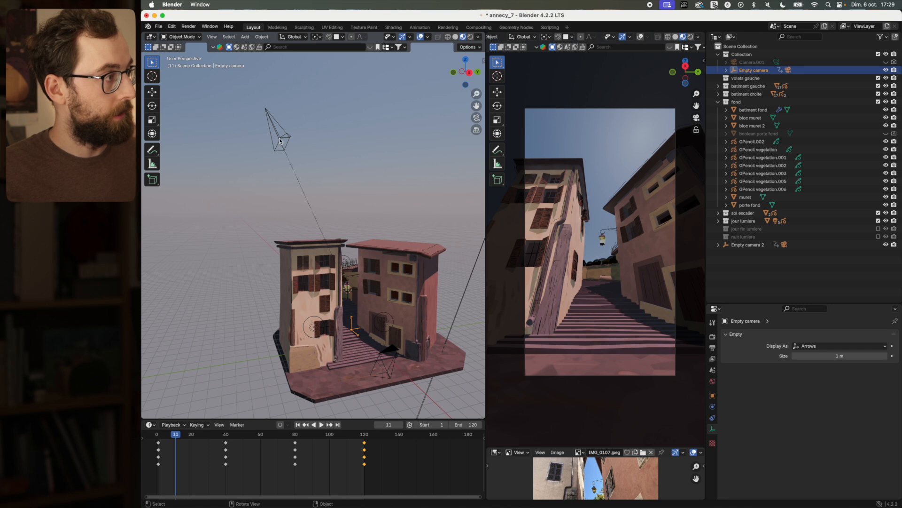
Make Camera.002, the camera high above the buildings, the scene's active camera
left_click(282, 140)
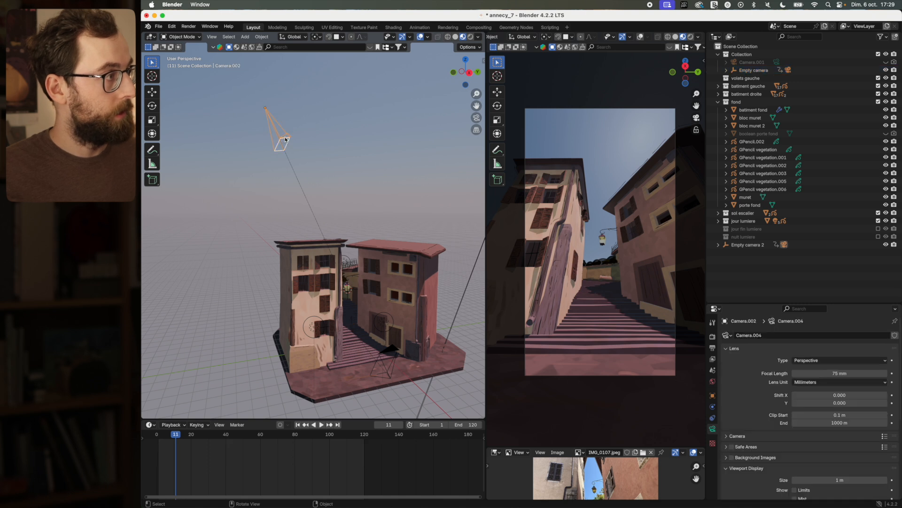
right_click(285, 137)
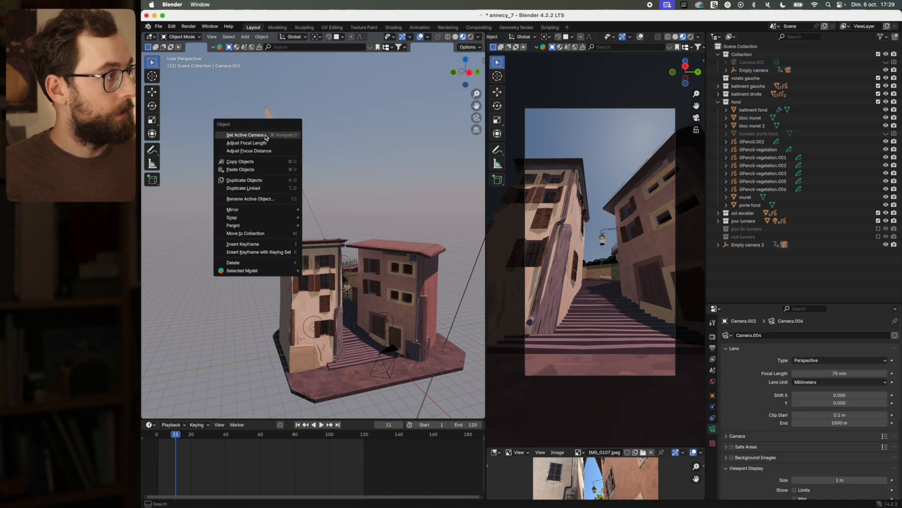
left_click(265, 136)
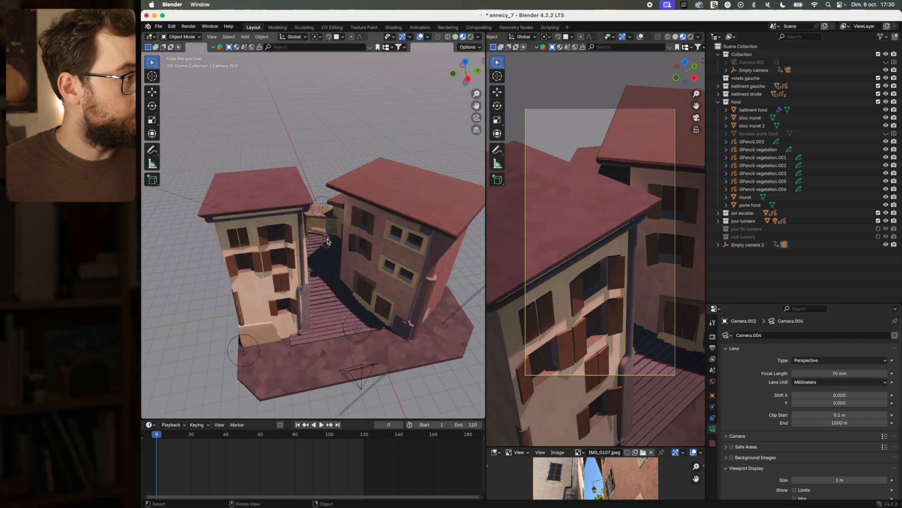
Select Empty camera 2 and scrub its animation from frame 121 back to frame 42 to review the second camera's movement
left_click(327, 241)
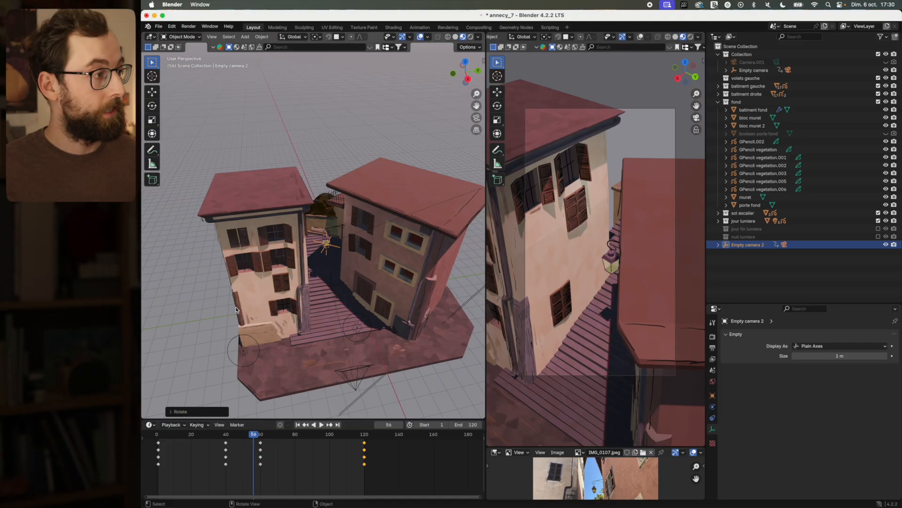
middle_click_drag(344, 277, 377, 275)
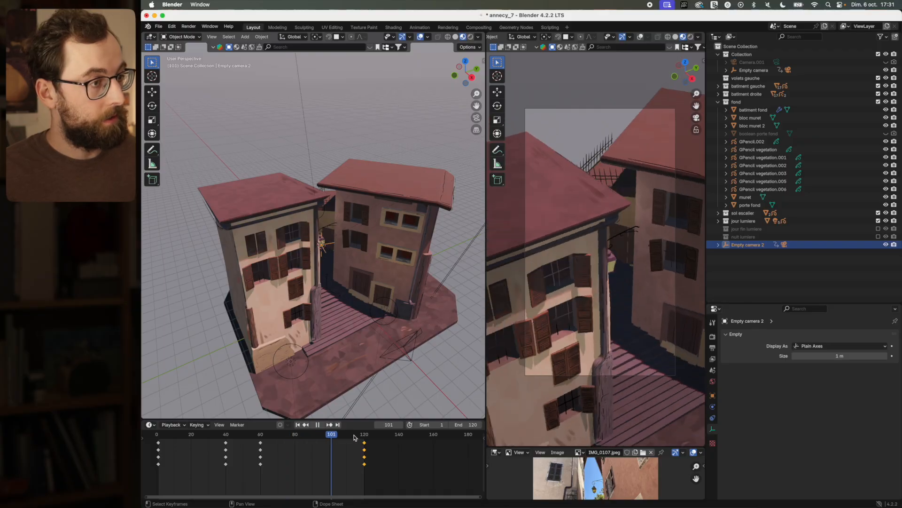
left_click(368, 434)
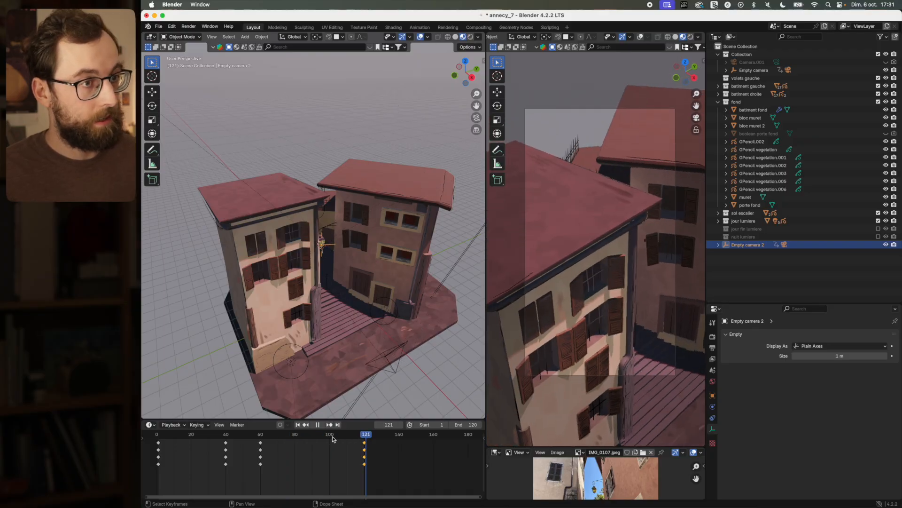
left_click_drag(367, 435, 230, 436)
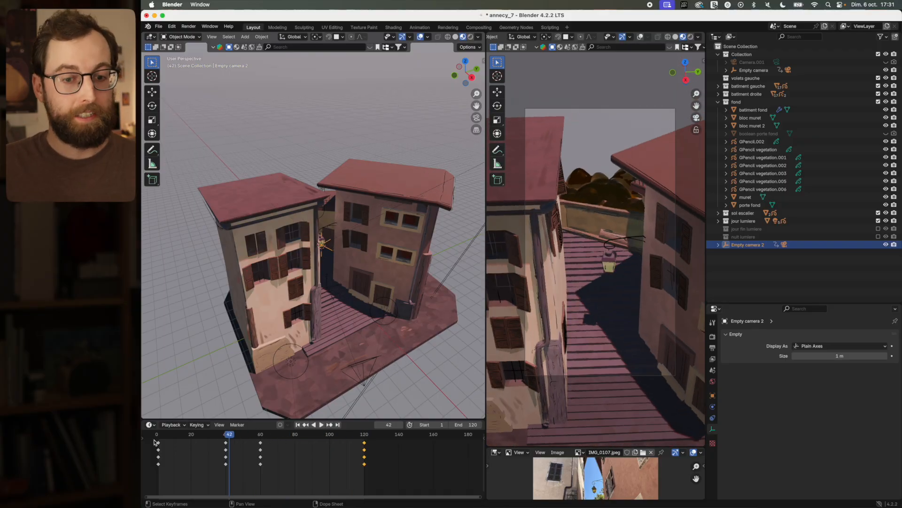